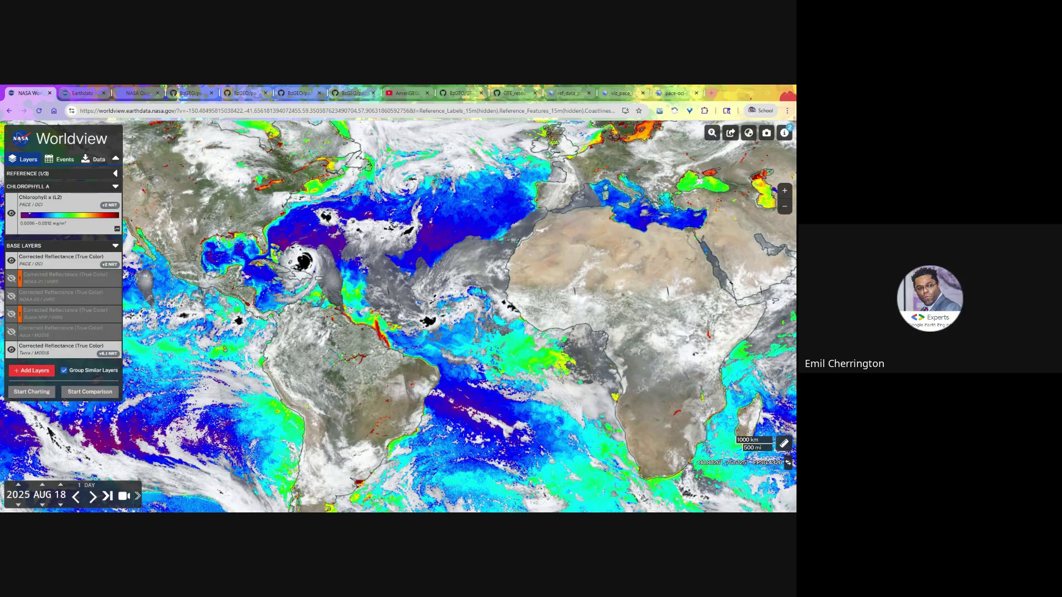
- Advance the PACE chlorophyll a map to 19 August 2025 and examine its coverage over the Atlantic, Africa and the Americas
click(92, 497)
scroll(570, 267, up, 2)
drag(570, 268, 512, 272)
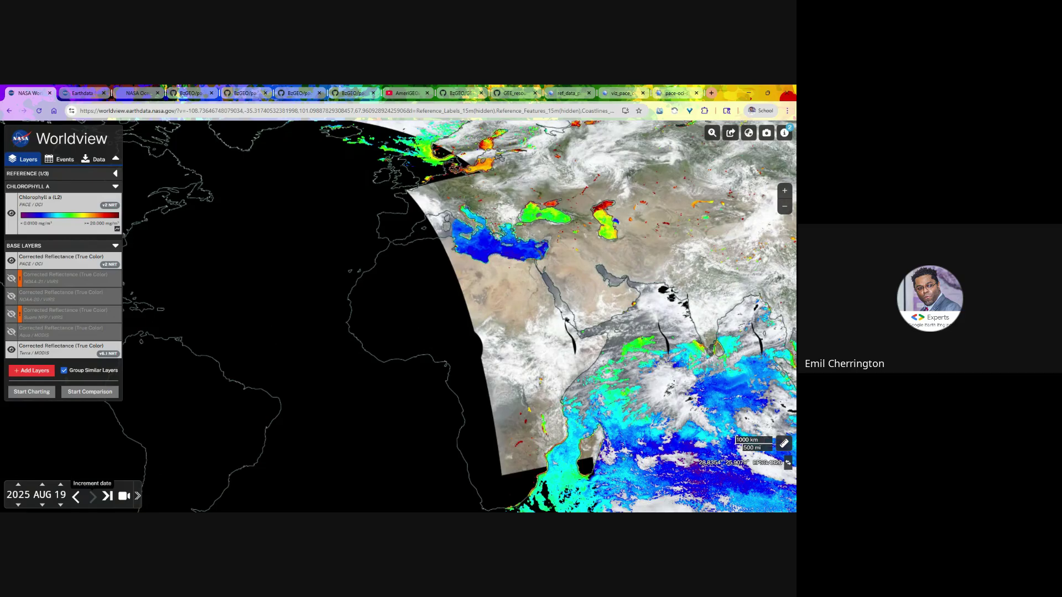
drag(329, 286, 467, 267)
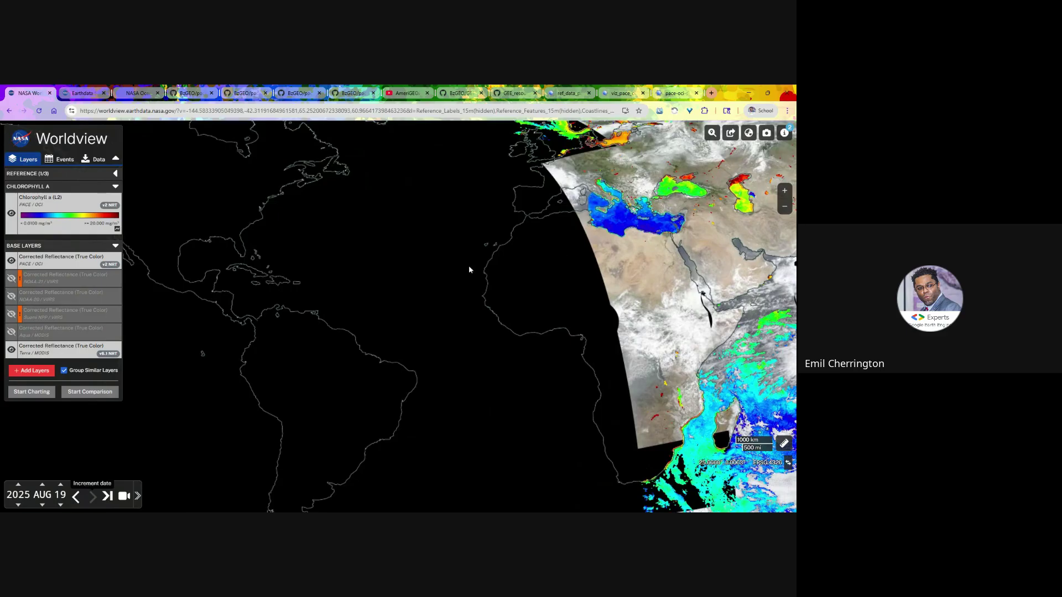
drag(232, 304, 259, 306)
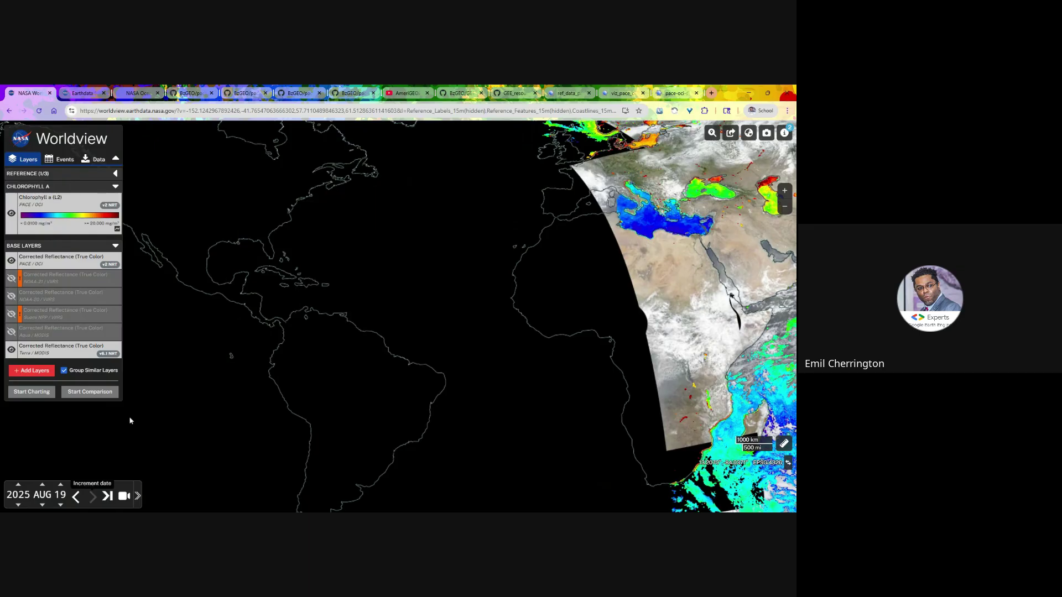
- Go back through the daily chlorophyll a imagery to 14 August 2025
click(75, 497)
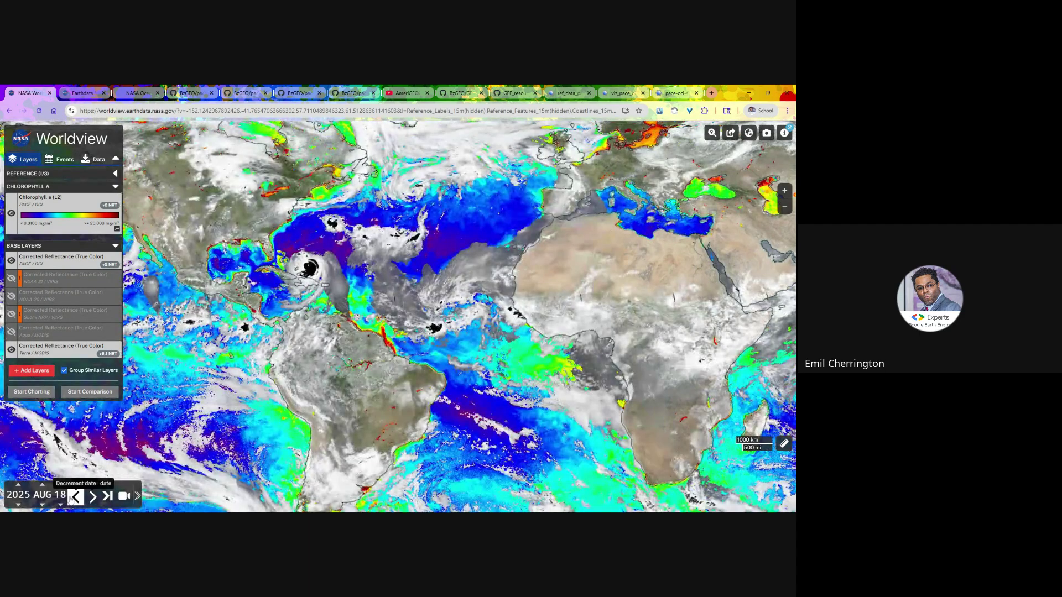
click(75, 497)
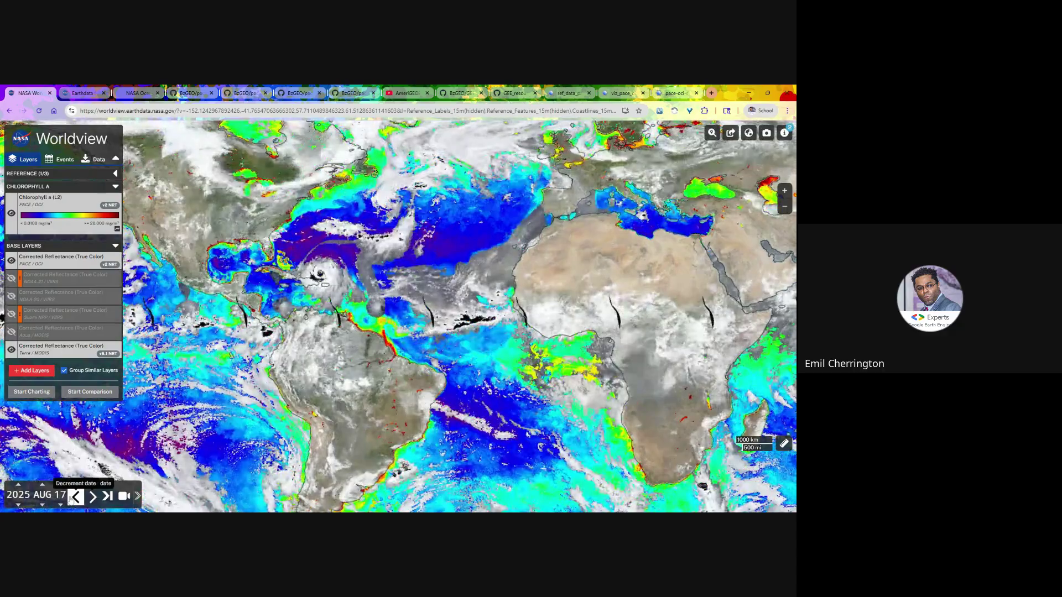
click(75, 496)
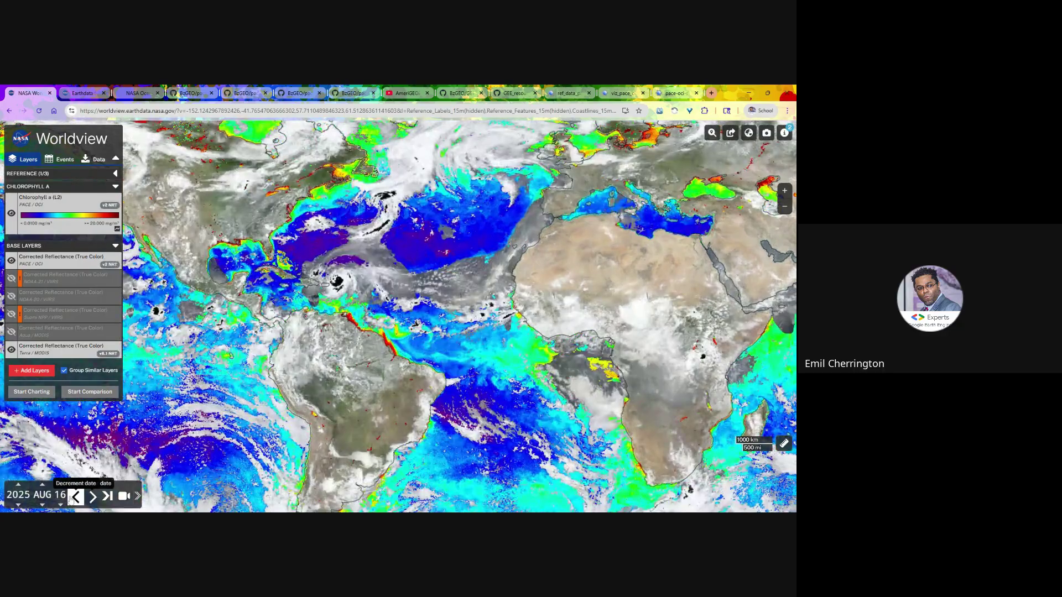
click(75, 496)
click(75, 497)
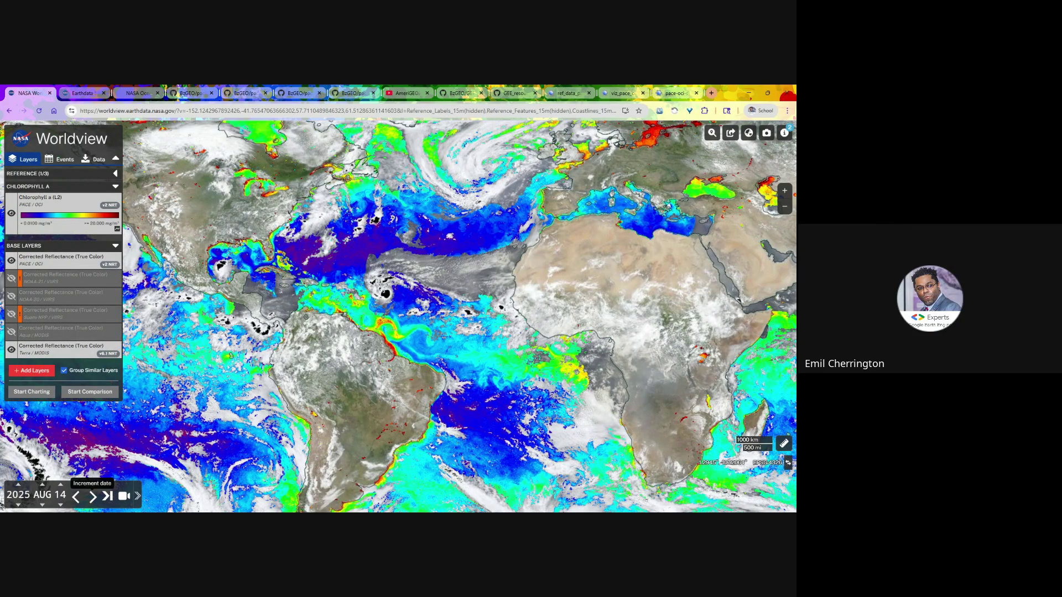
- Review the OCI surface reflectance collections in Earthdata Search and the PACE-OCI composites in the Ocean Color Level 3 & 4 Browser
click(83, 93)
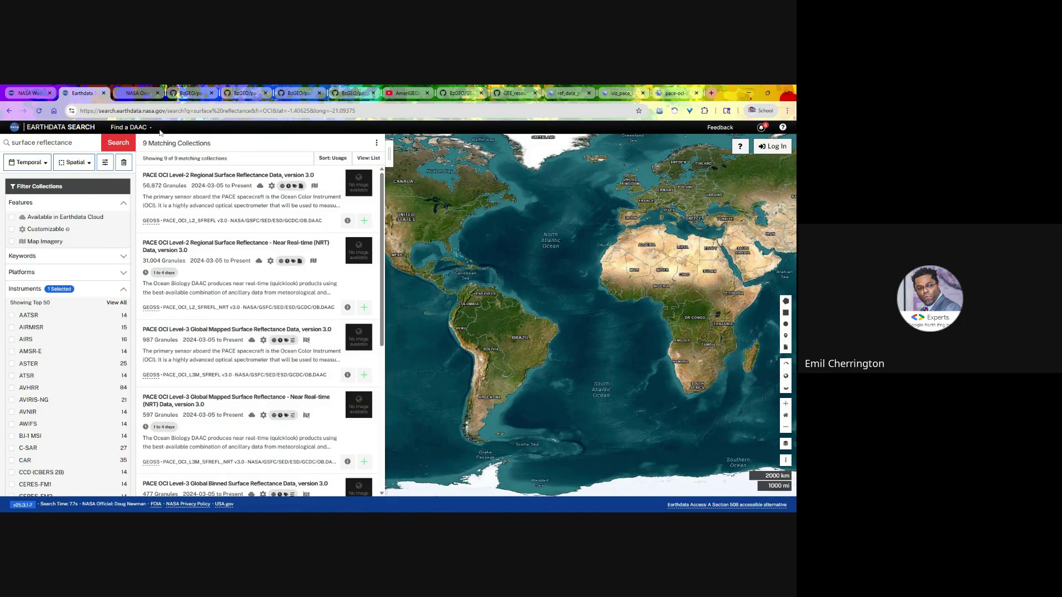
click(146, 91)
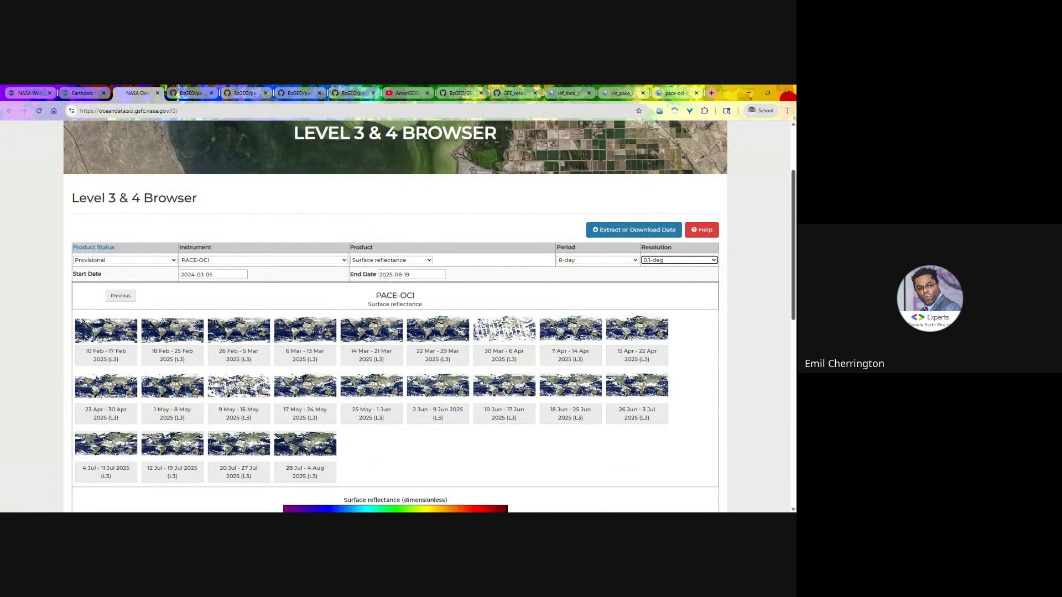
scroll(395, 315, up, 2)
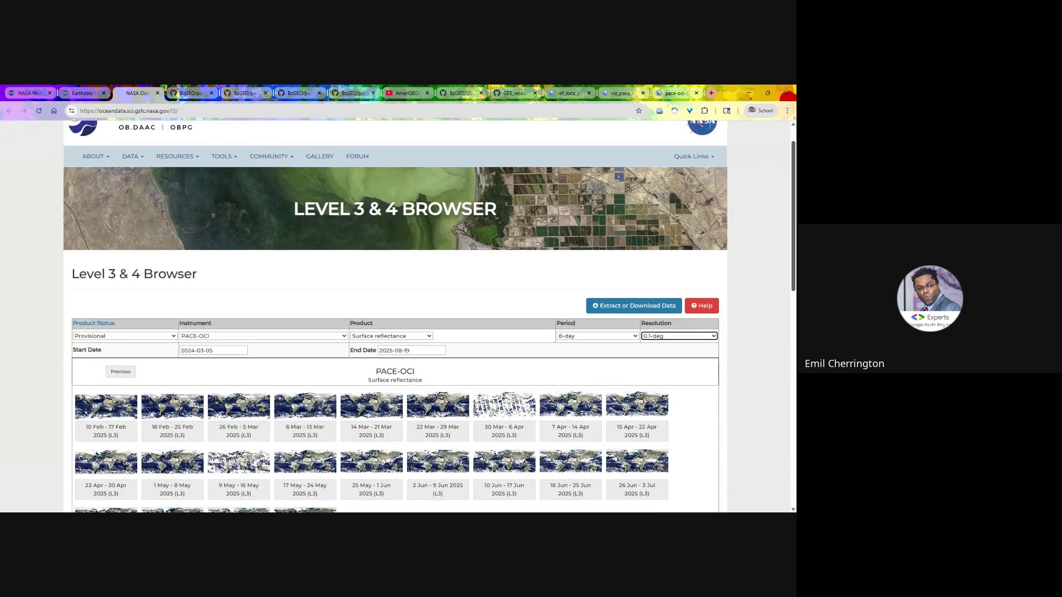
scroll(395, 316, up, 1)
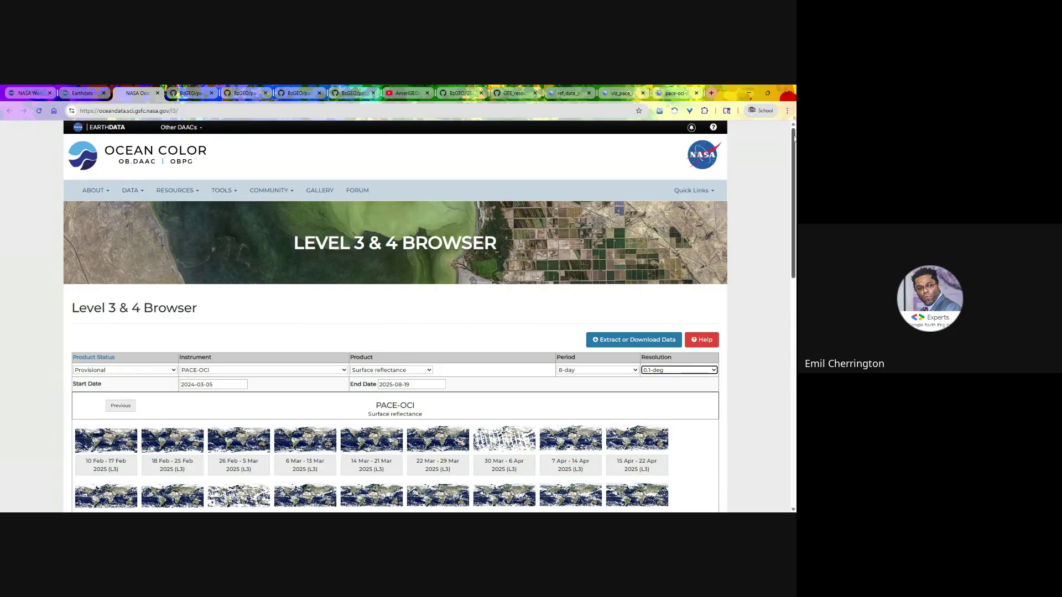
drag(793, 138, 792, 179)
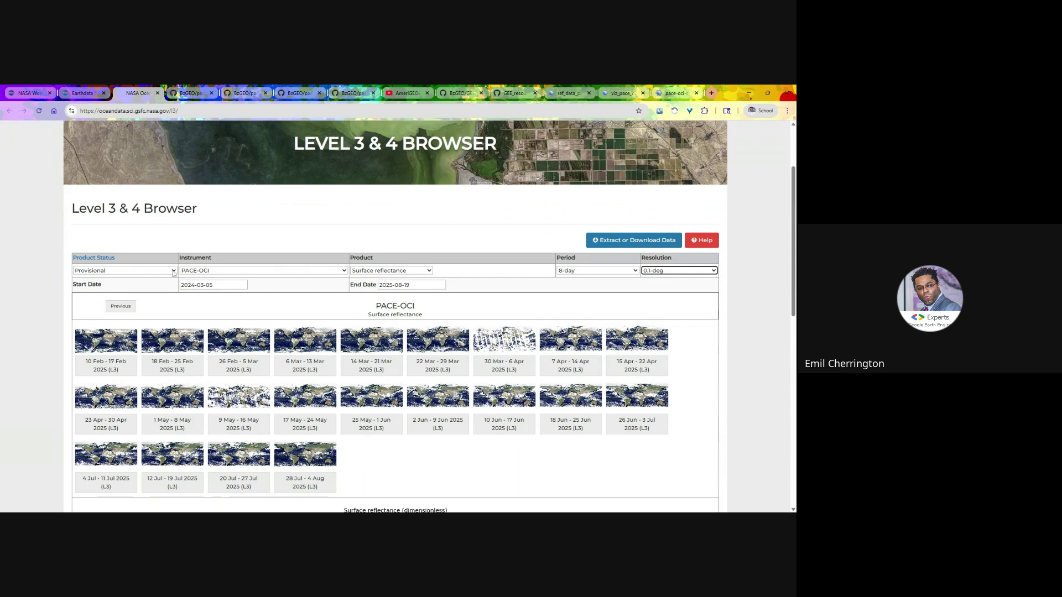
- Check the instrument and product choices for PACE-OCI surface reflectance in the Level 3 & 4 Browser
click(233, 275)
click(232, 274)
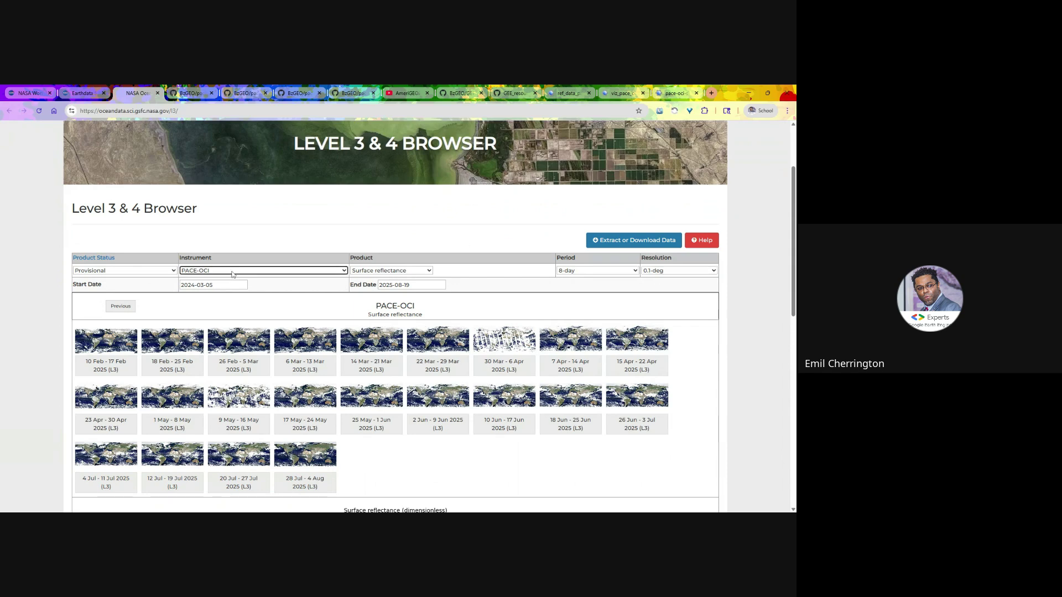
click(232, 275)
click(233, 275)
click(405, 271)
- Review the pace_oci_l2_to_l3 tutorial and the pace_oci_conversion README on GitHub, including the latter's suggested workflow and vegetation index notes
click(182, 91)
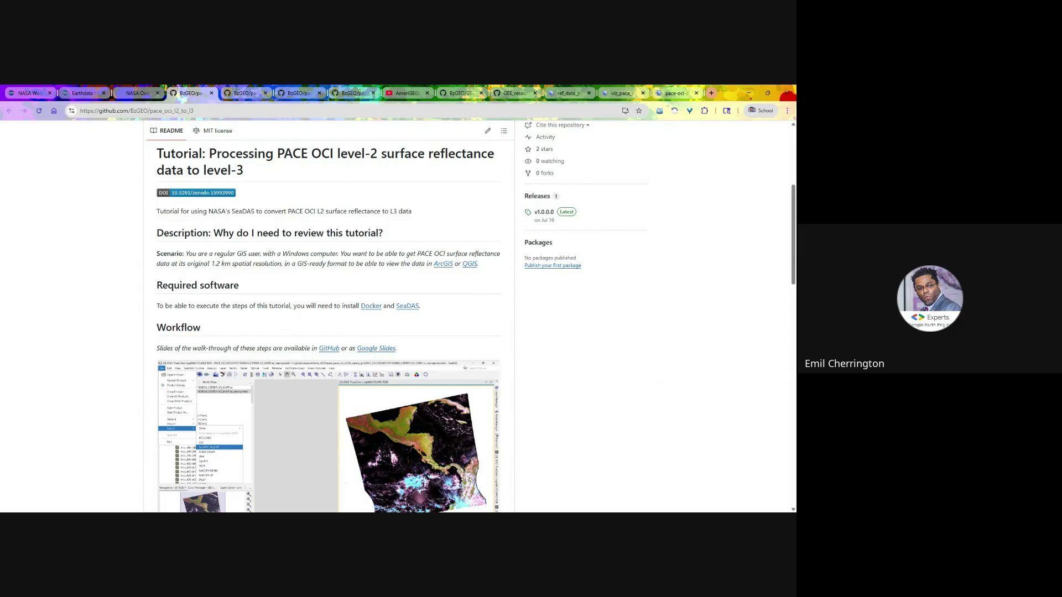
mouse_move(794, 206)
mouse_down()
mouse_move(794, 217)
mouse_move(794, 206)
mouse_up()
click(248, 90)
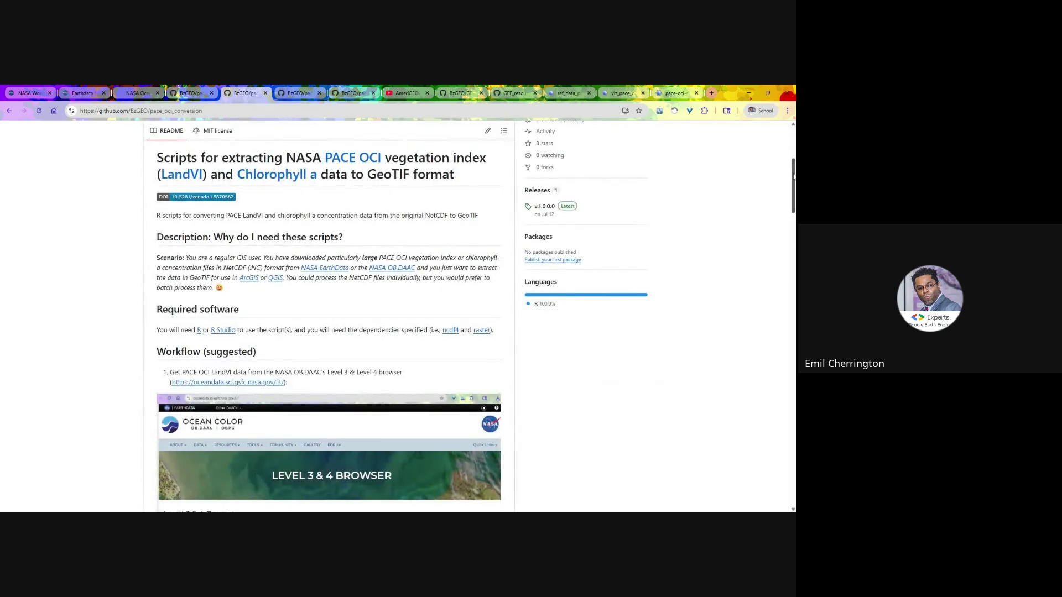
drag(792, 175, 793, 176)
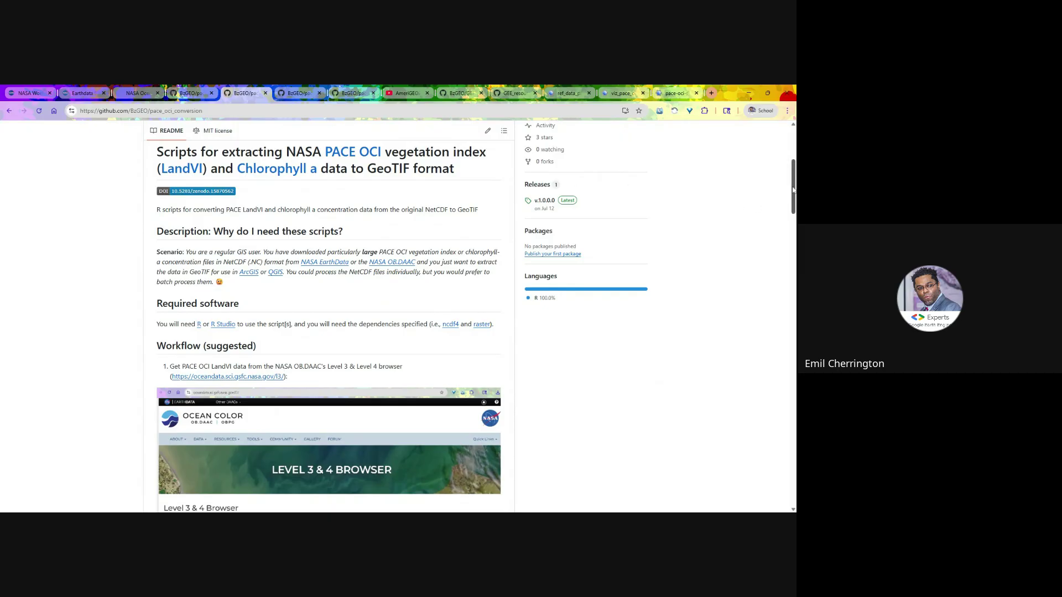
scroll(509, 170, down, 5)
scroll(329, 326, down, 6)
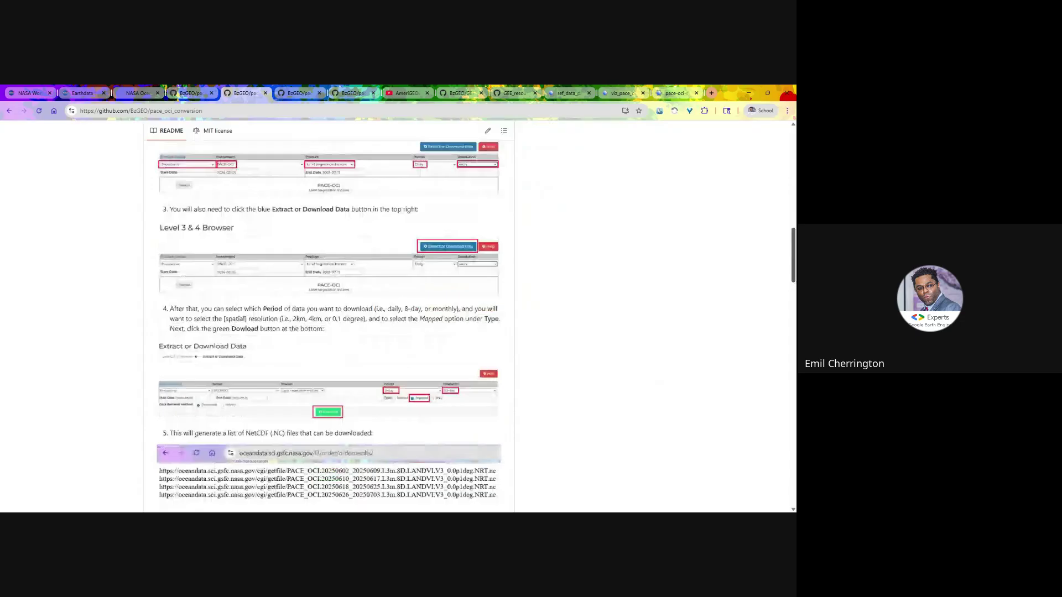
scroll(329, 326, down, 8)
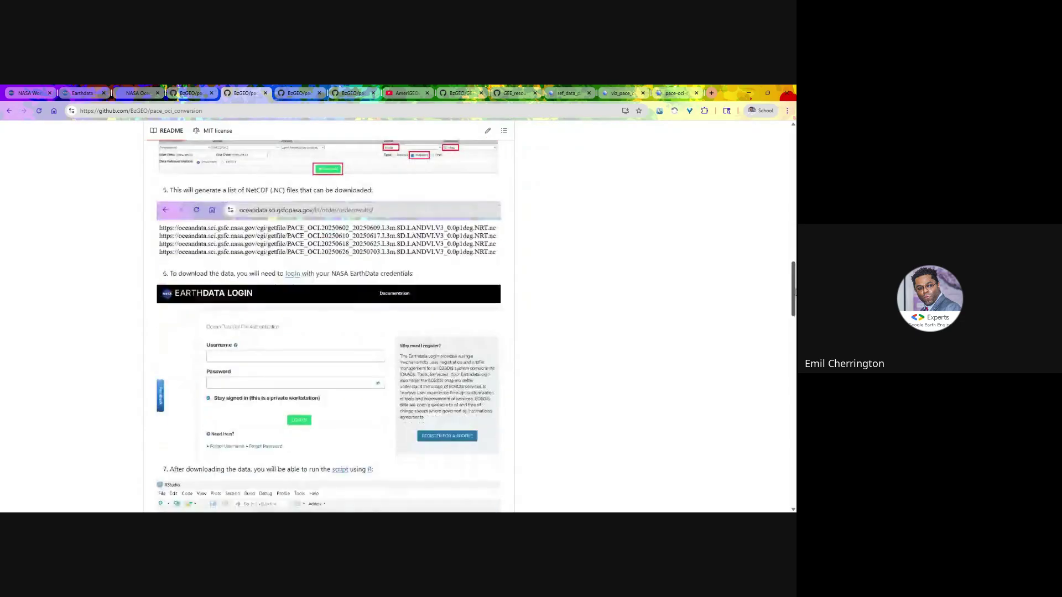
scroll(329, 327, down, 8)
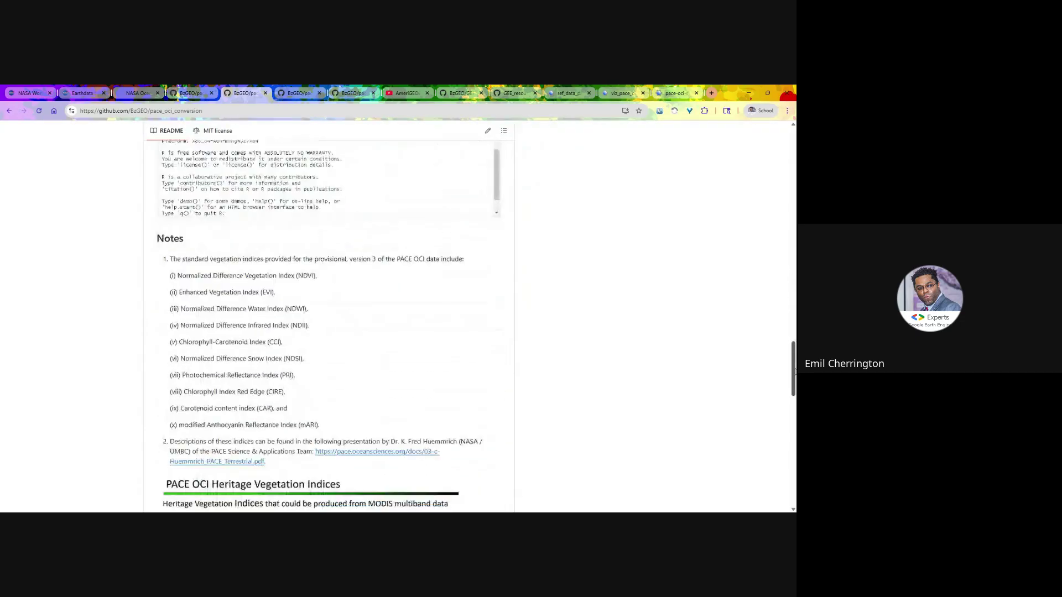
drag(794, 376, 776, 196)
- Read the pace_oci_toolkit README's summary, main functions and instructions for adding the repository to Google Earth Engine
click(295, 90)
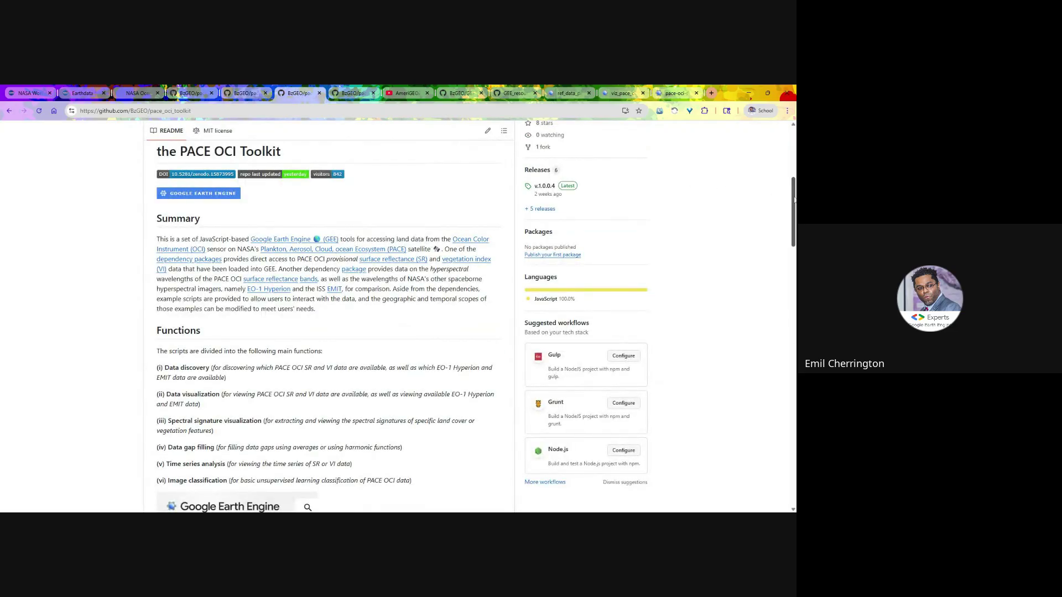
drag(794, 199, 793, 199)
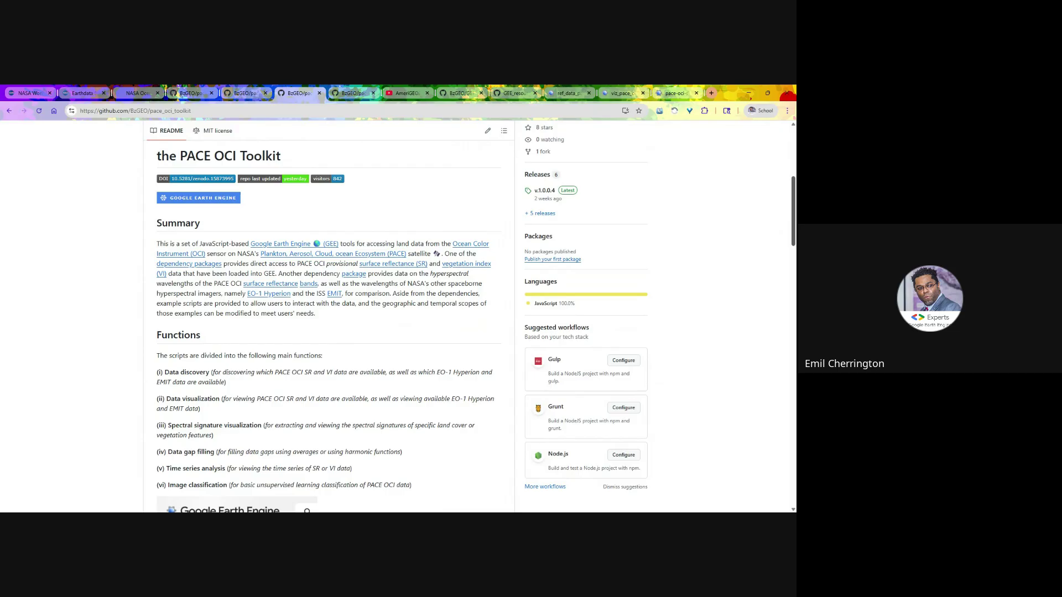
scroll(793, 196, down, 3)
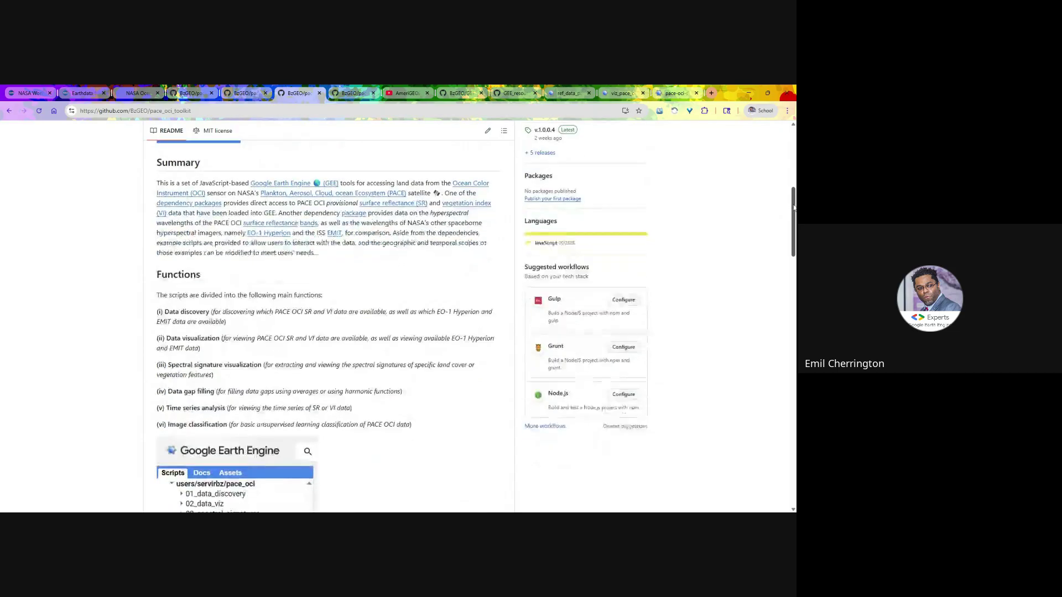
scroll(792, 196, down, 2)
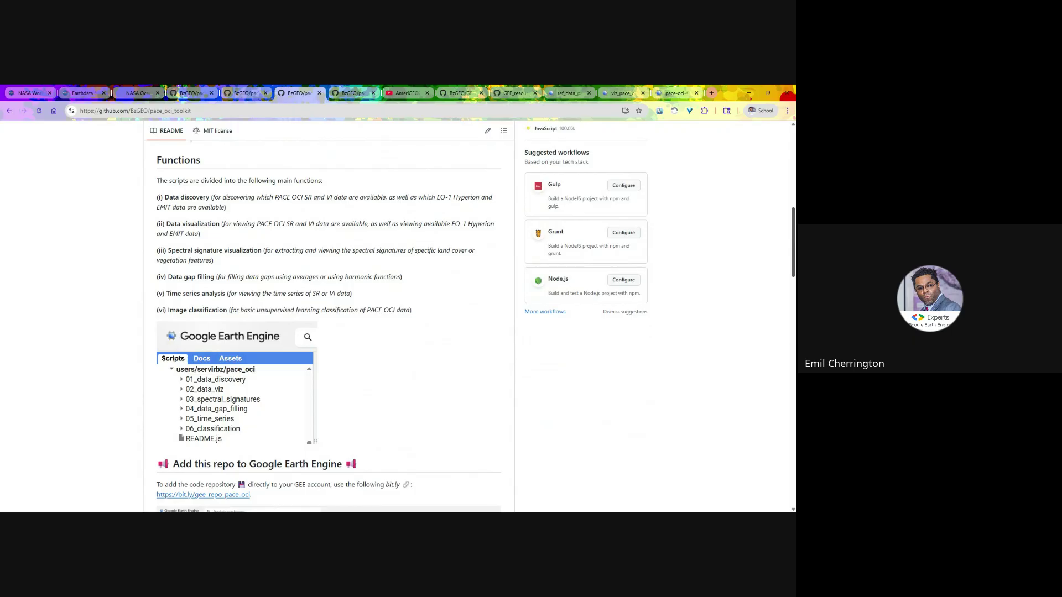
scroll(402, 316, down, 1)
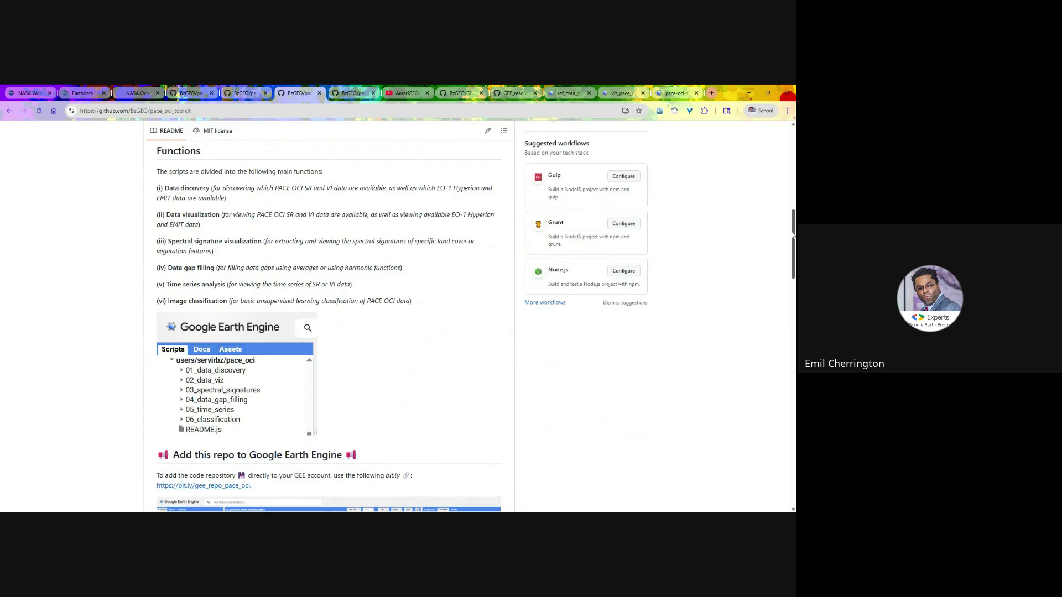
drag(793, 230, 793, 237)
scroll(329, 318, down, 3)
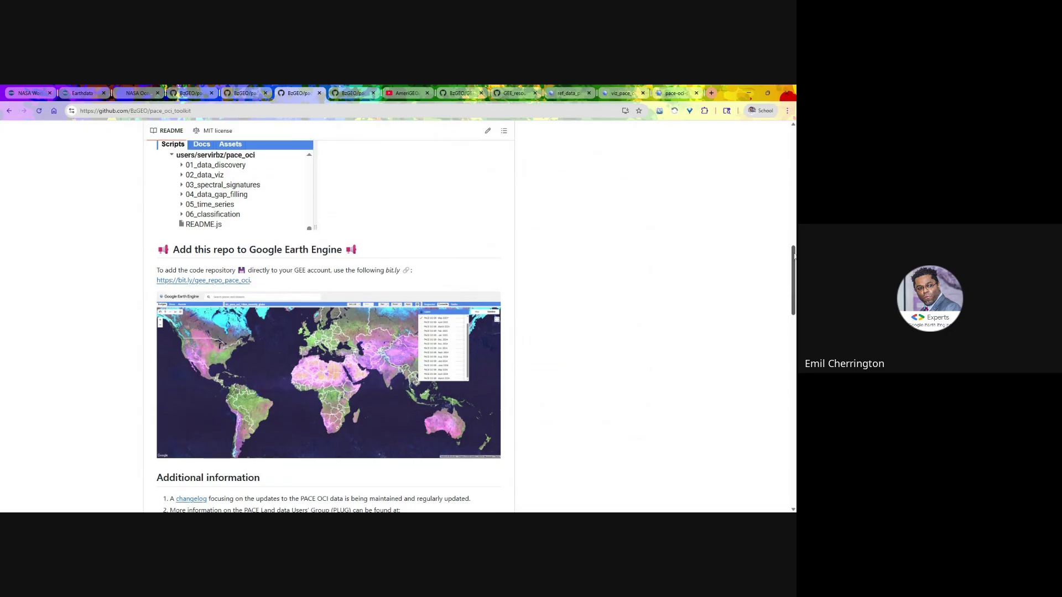
- Examine the toolkit README's additional information, video overviews and workflow diagram for getting PACE OCI land data into GEE
drag(793, 253, 794, 313)
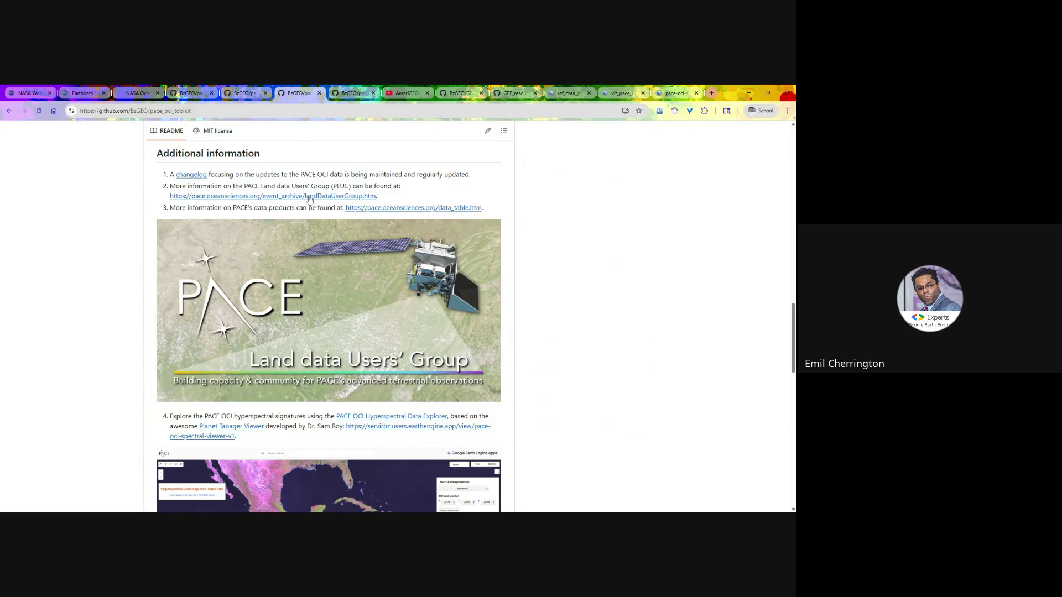
drag(789, 319, 793, 360)
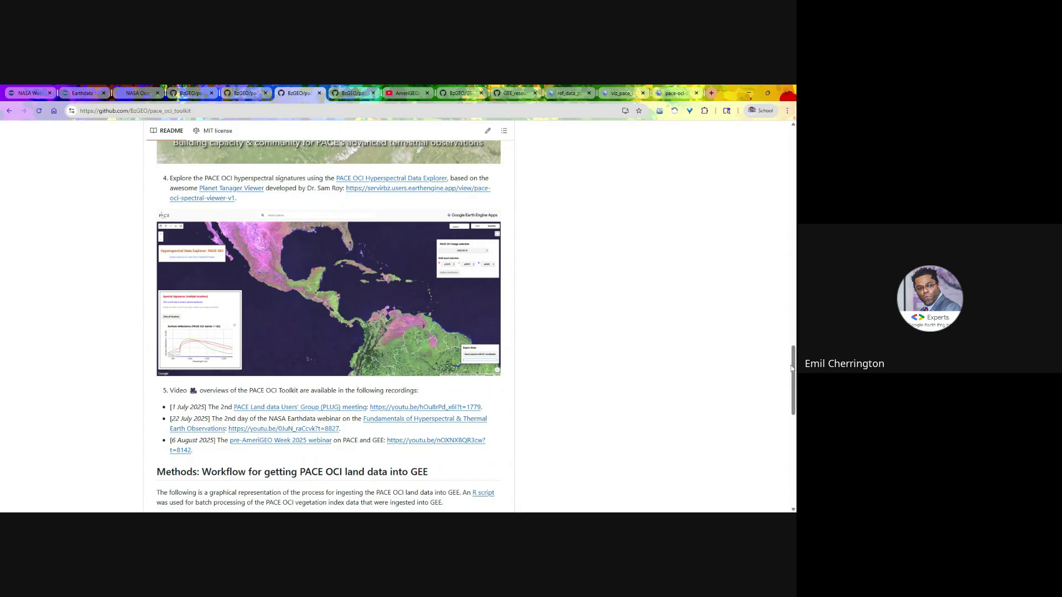
drag(792, 368, 792, 401)
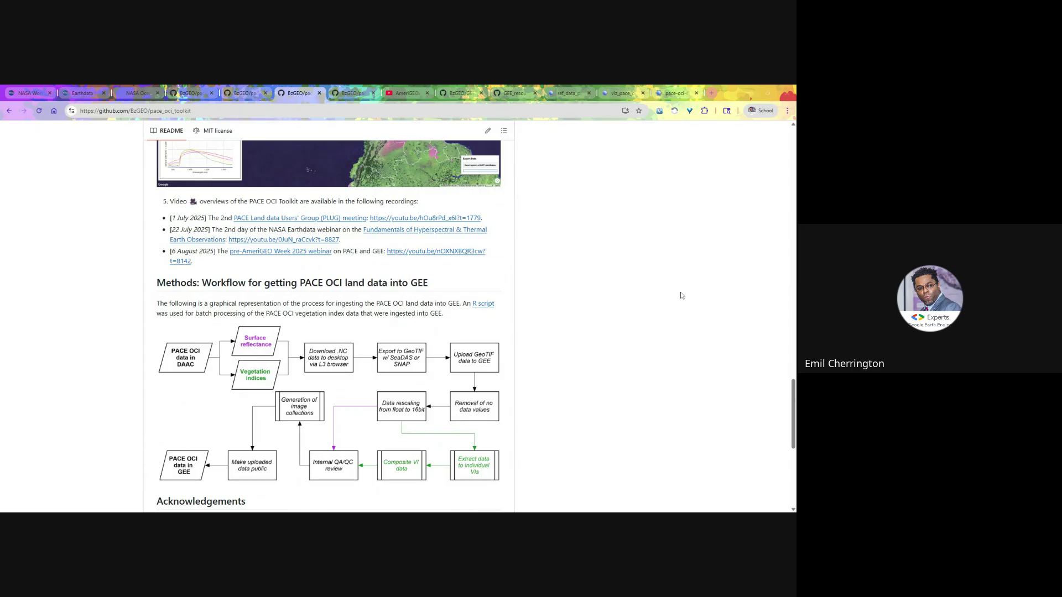
scroll(794, 414, down, 2)
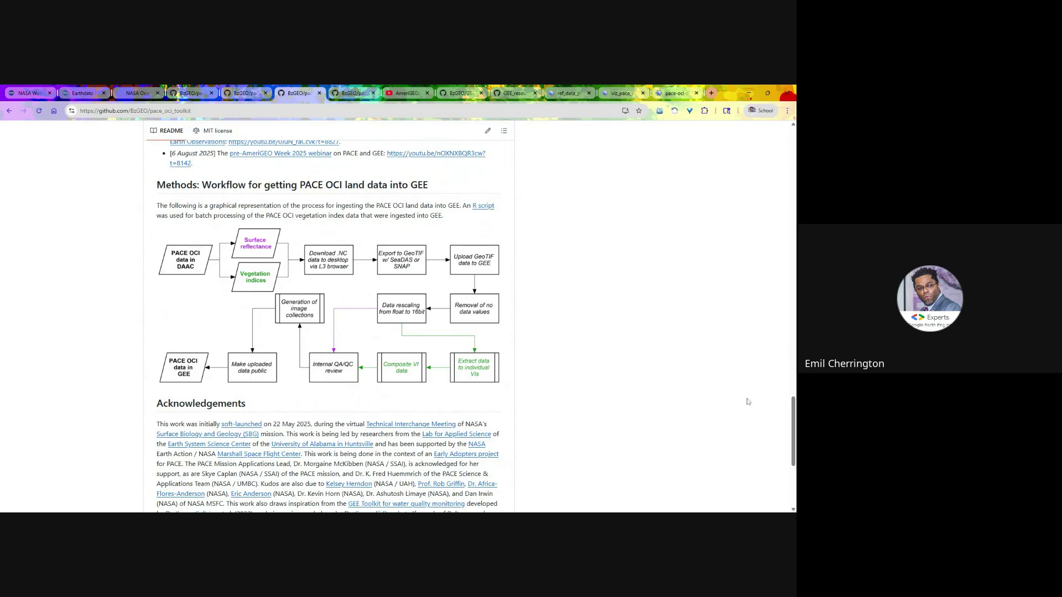
scroll(793, 409, down, 1)
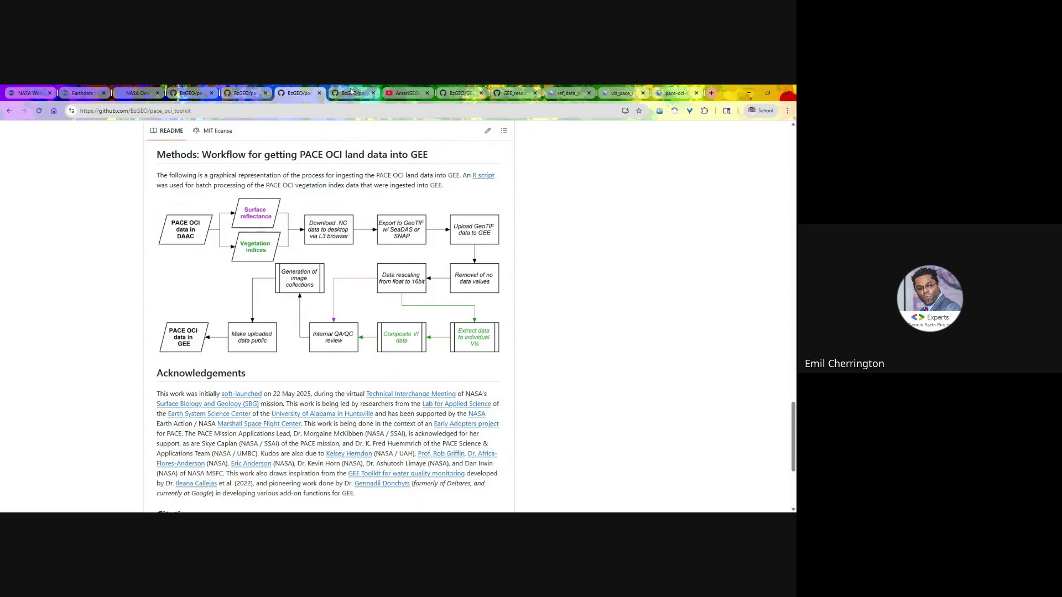
- View the AmeriGEO2025 PACE webinar on YouTube, the GEE_resources README and the Spanish Google Cloud accounts tutorial PDF
click(404, 92)
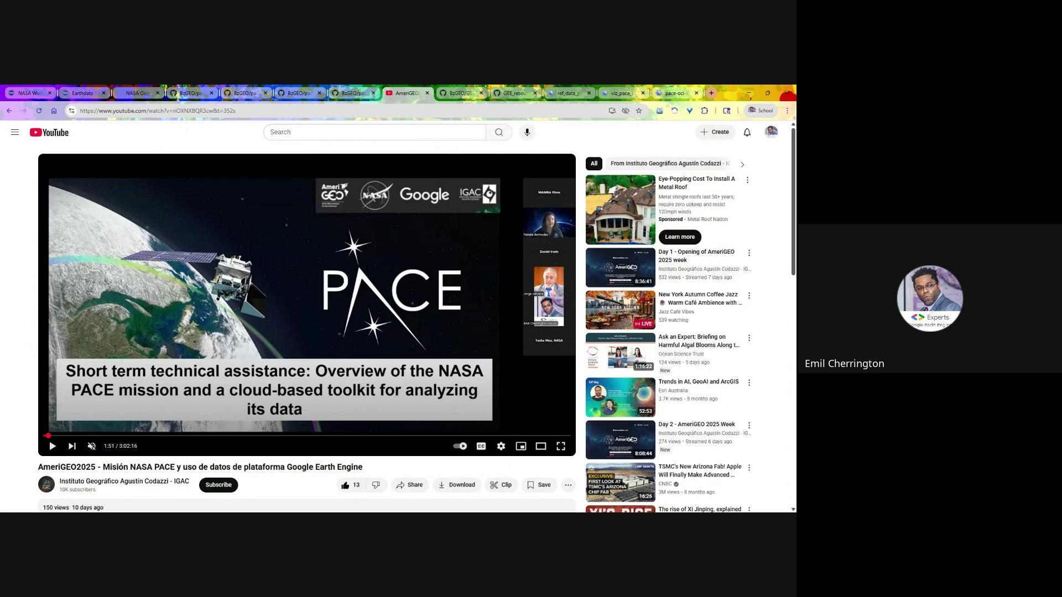
click(458, 92)
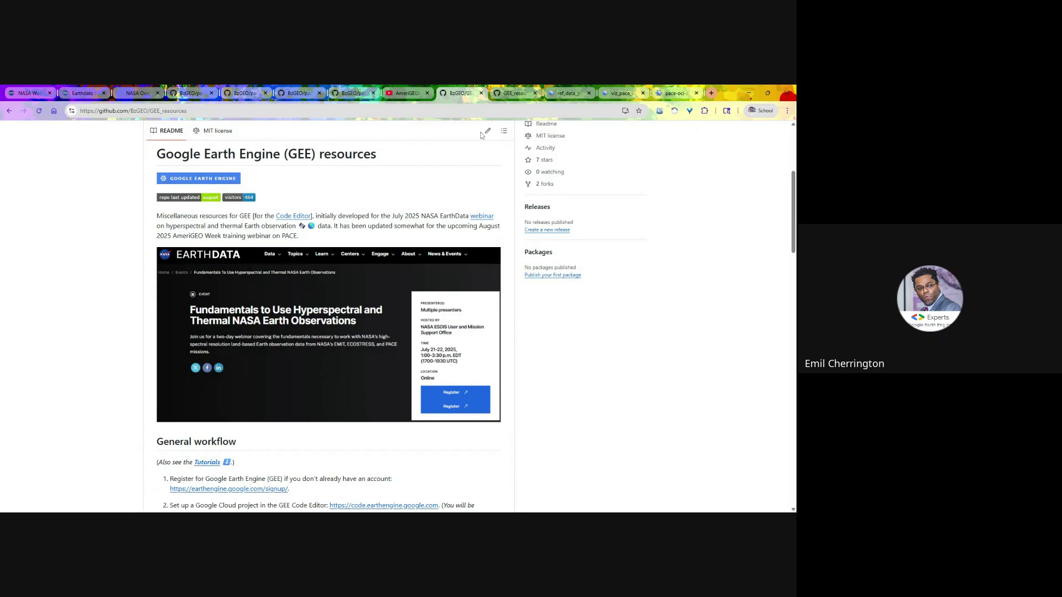
click(509, 91)
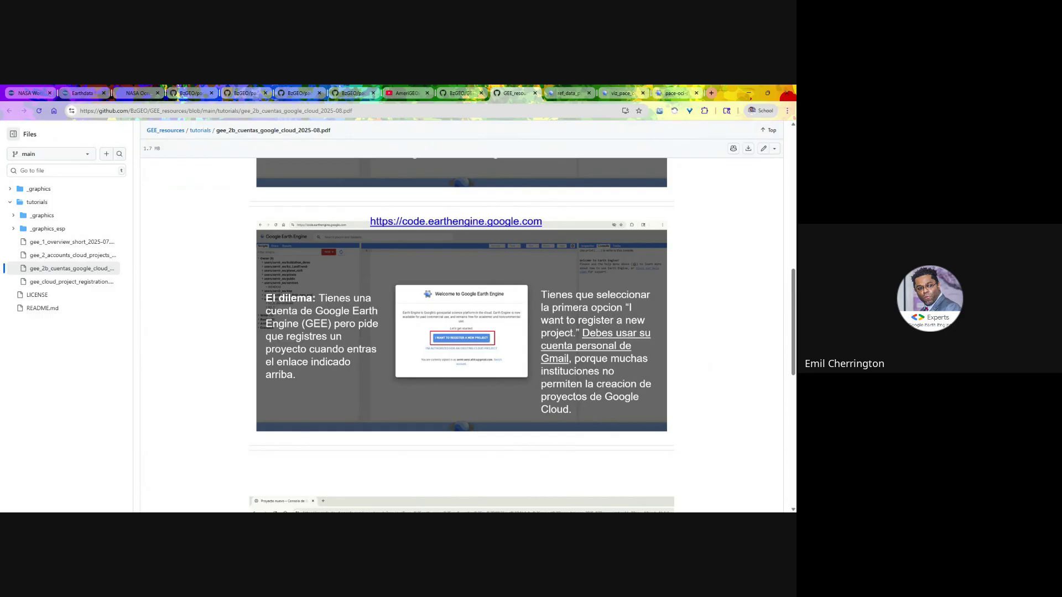
- Switch to the Google Earth Engine Code Editor and view the beginning of the ref_data_pace_oci.js script
click(556, 94)
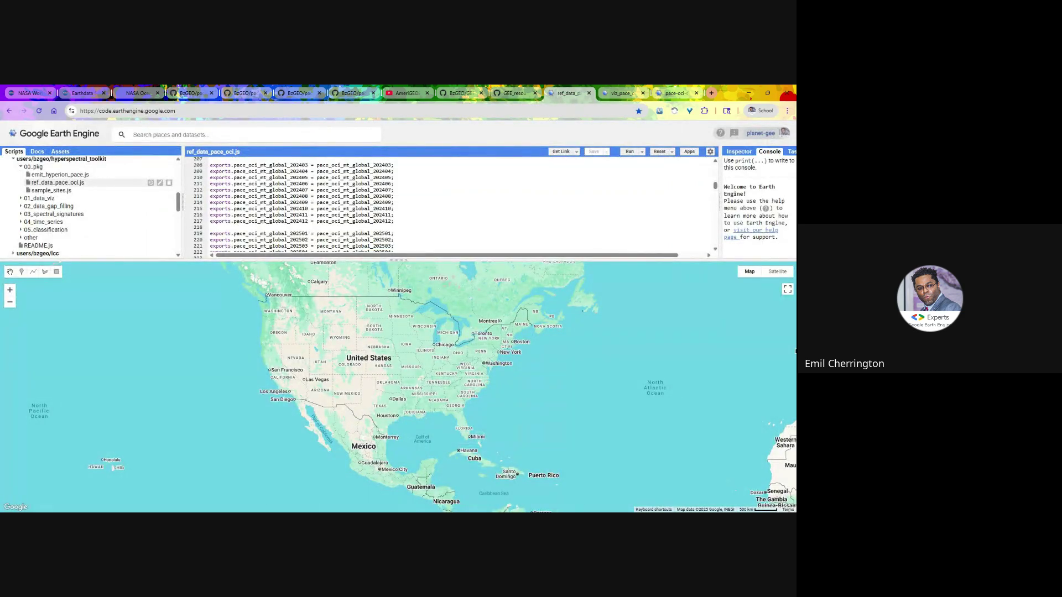
drag(716, 186, 717, 167)
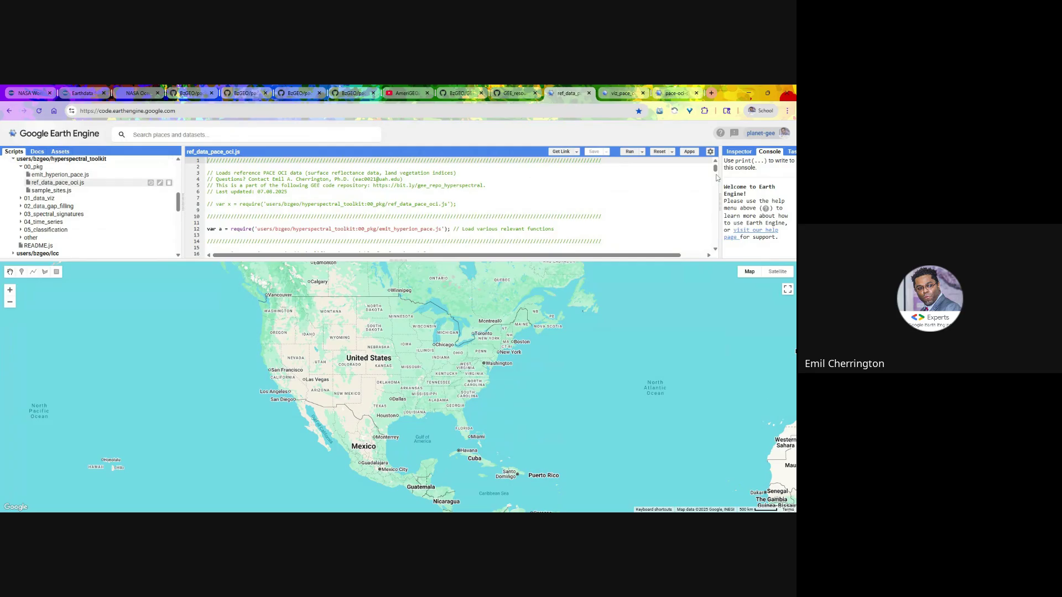
- Examine the surface reflectance image definitions for CONUS, Mesoamerica and the world and the vegetation index collections in ref_data_pace_oci.js
drag(715, 171, 717, 174)
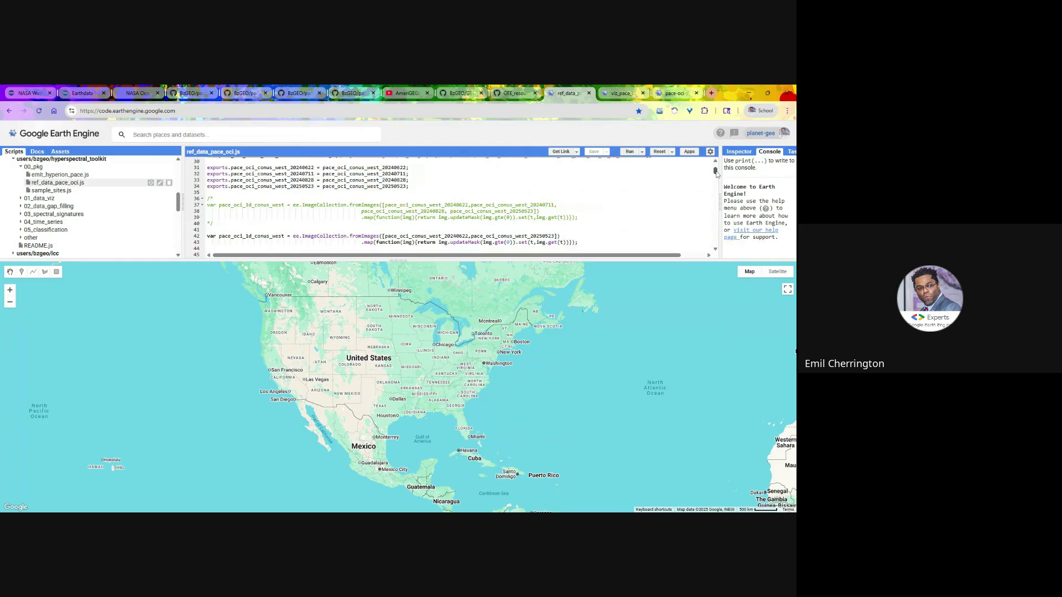
scroll(716, 173, up, 3)
scroll(716, 174, down, 2)
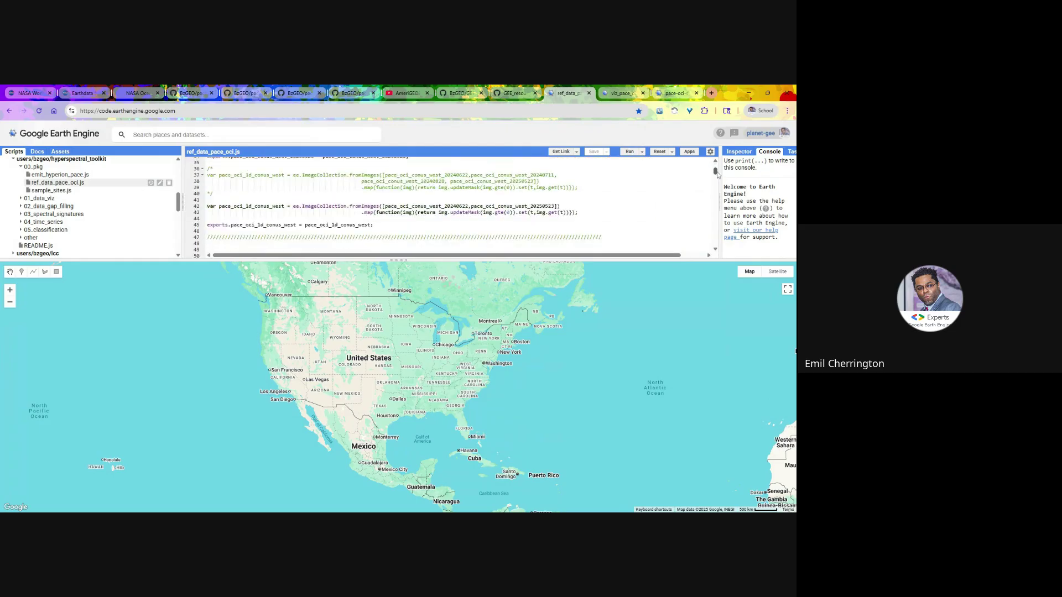
scroll(716, 173, up, 3)
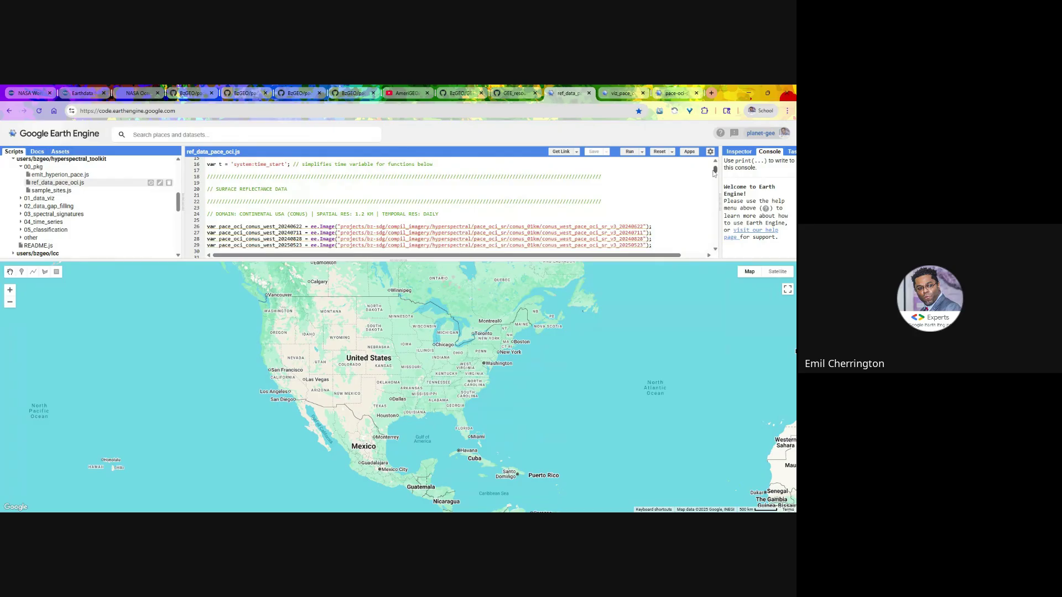
scroll(715, 173, down, 10)
scroll(716, 174, down, 12)
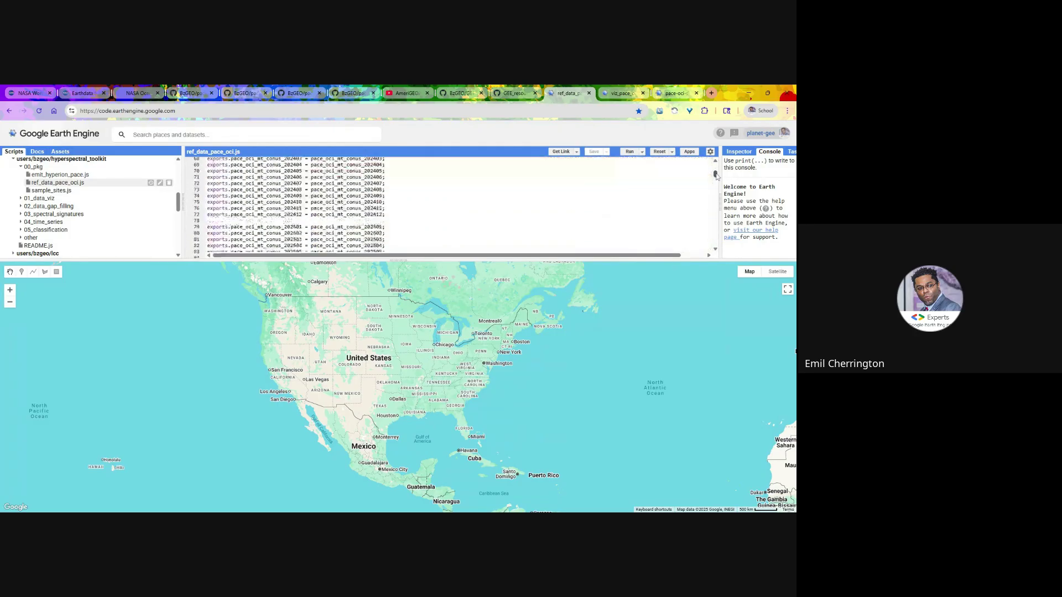
scroll(717, 178, down, 20)
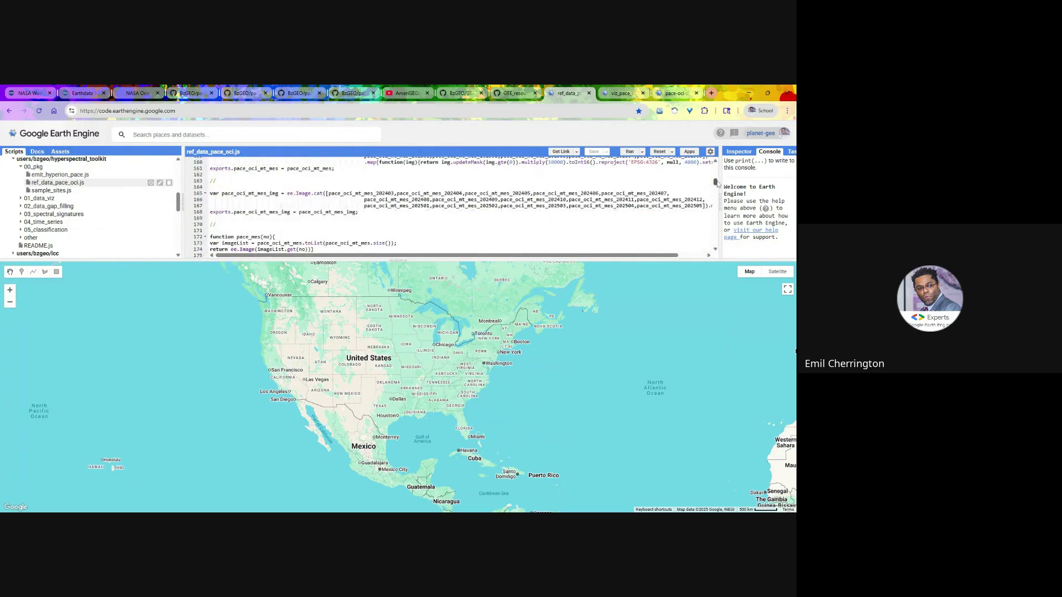
scroll(717, 184, down, 10)
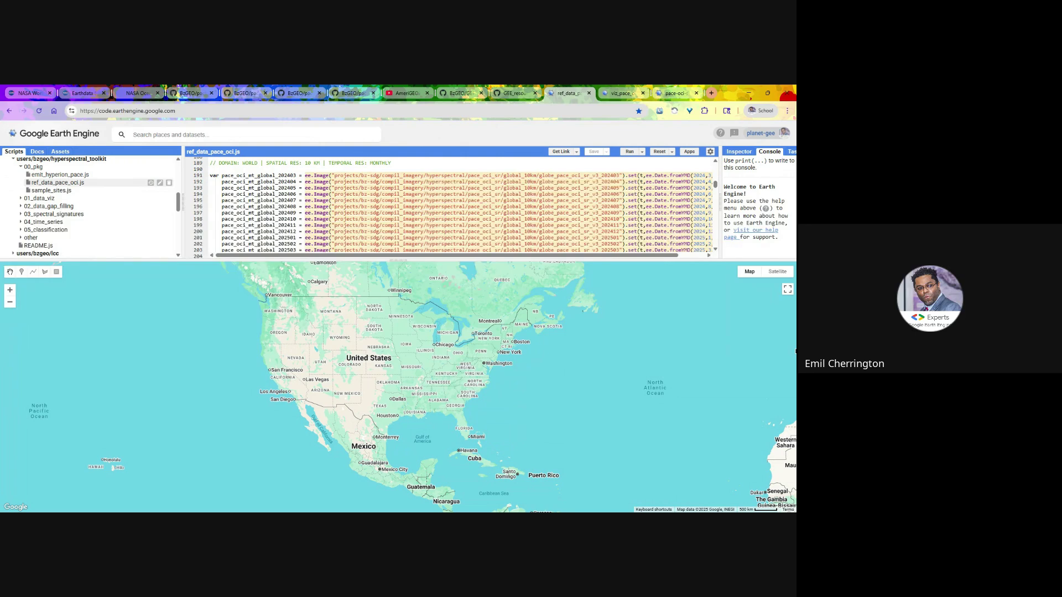
drag(715, 184, 725, 215)
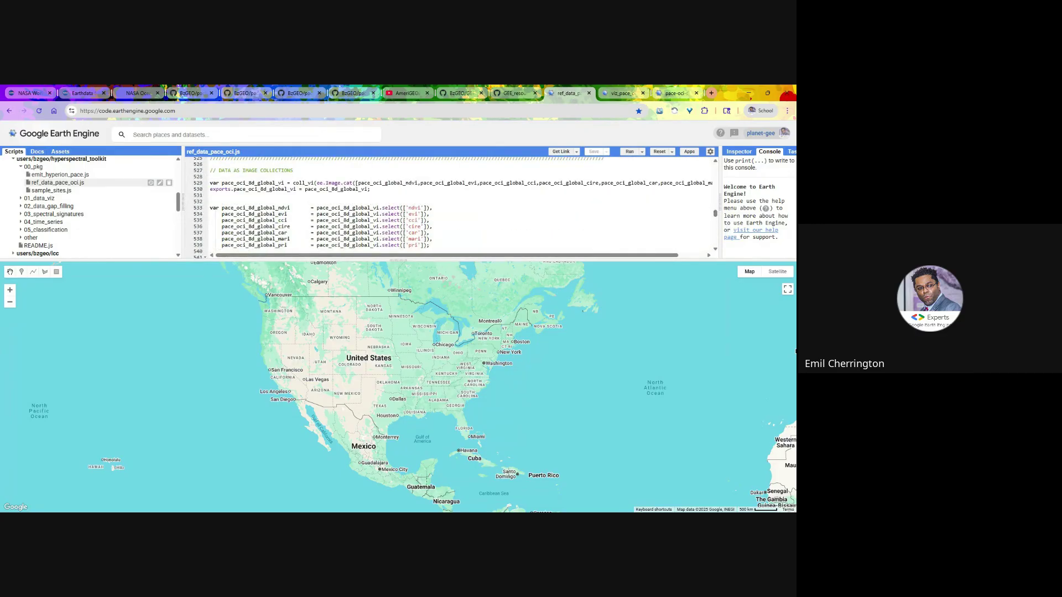
- Switch to the viz_pace_oci_10km_monthly_globe.js script and view the scripts in the 01_data_discovery folder, collapsing it again
click(622, 92)
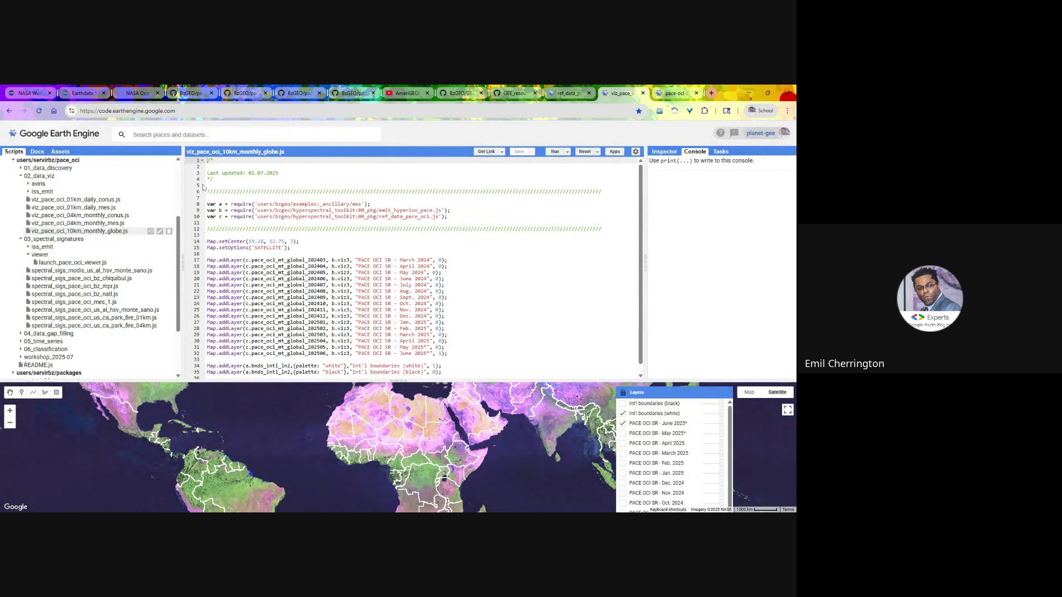
click(42, 168)
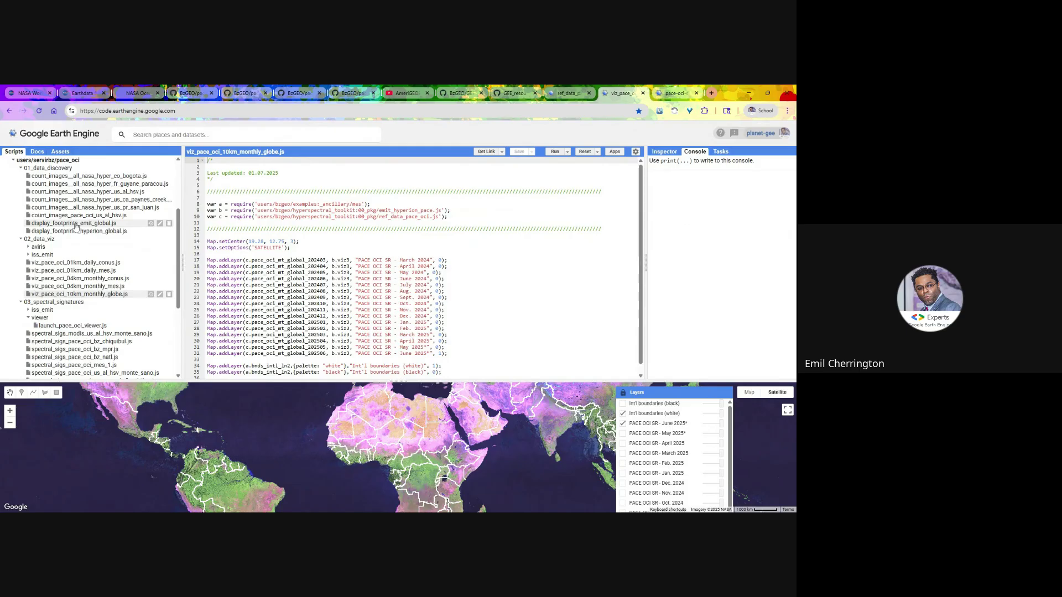
click(66, 168)
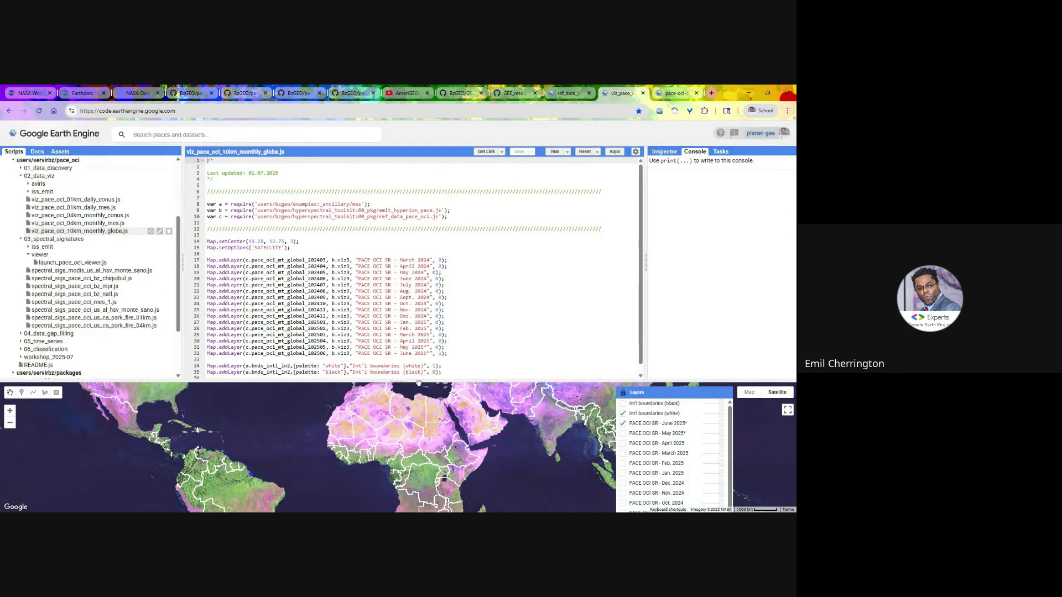
- Enlarge the map area and show the PACE OCI SR March 2025 layer instead of June 2025, with the Inspector open
drag(418, 383, 419, 320)
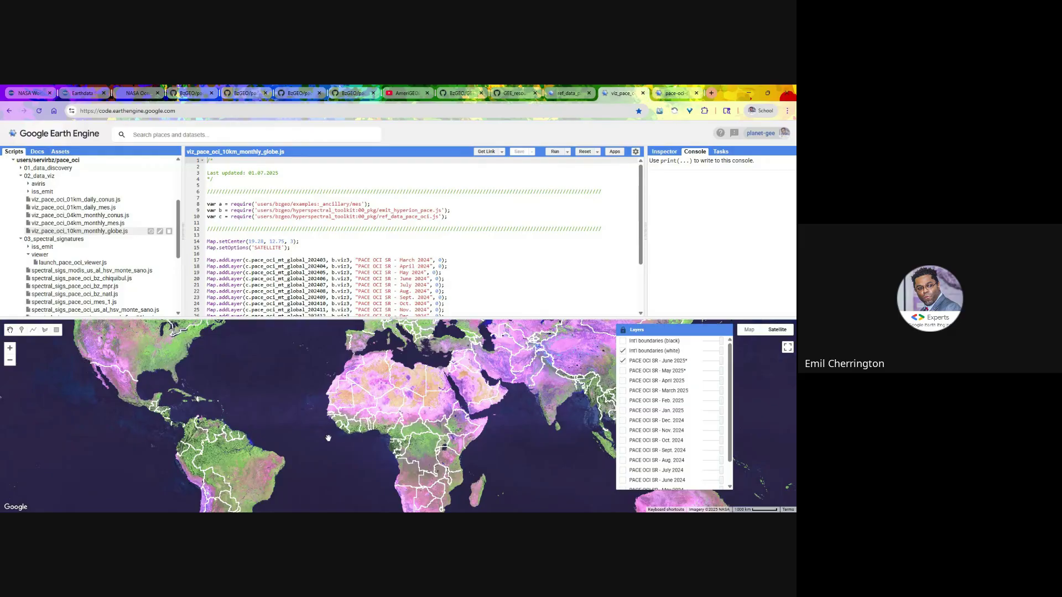
click(623, 361)
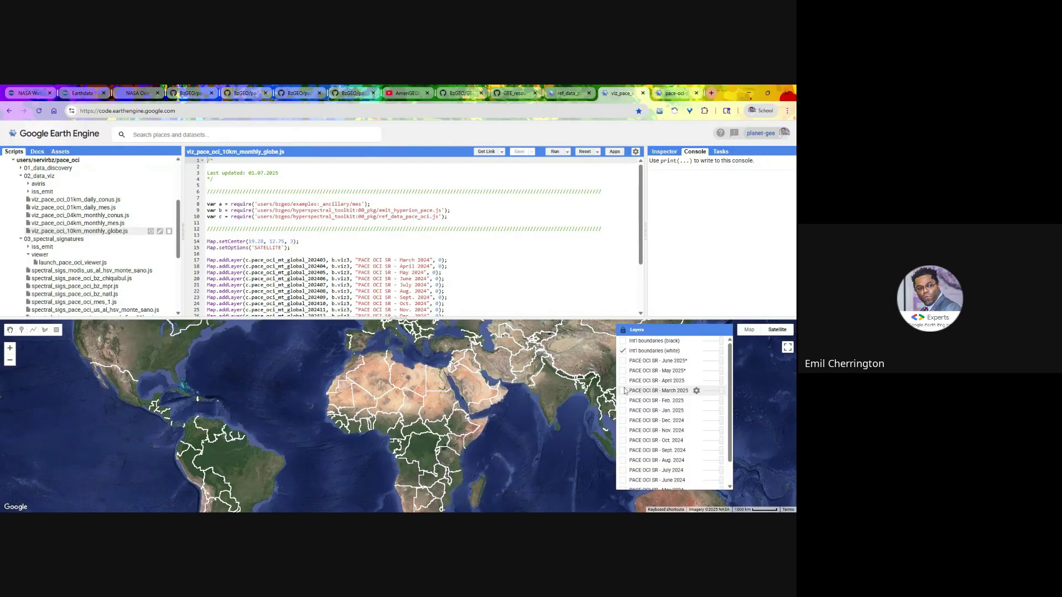
click(623, 391)
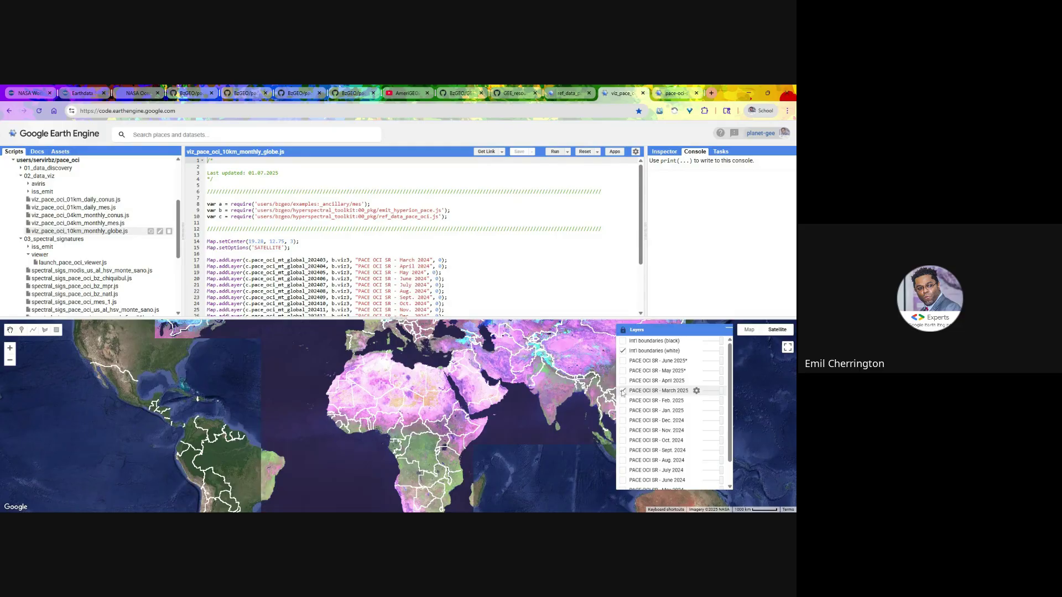
click(669, 154)
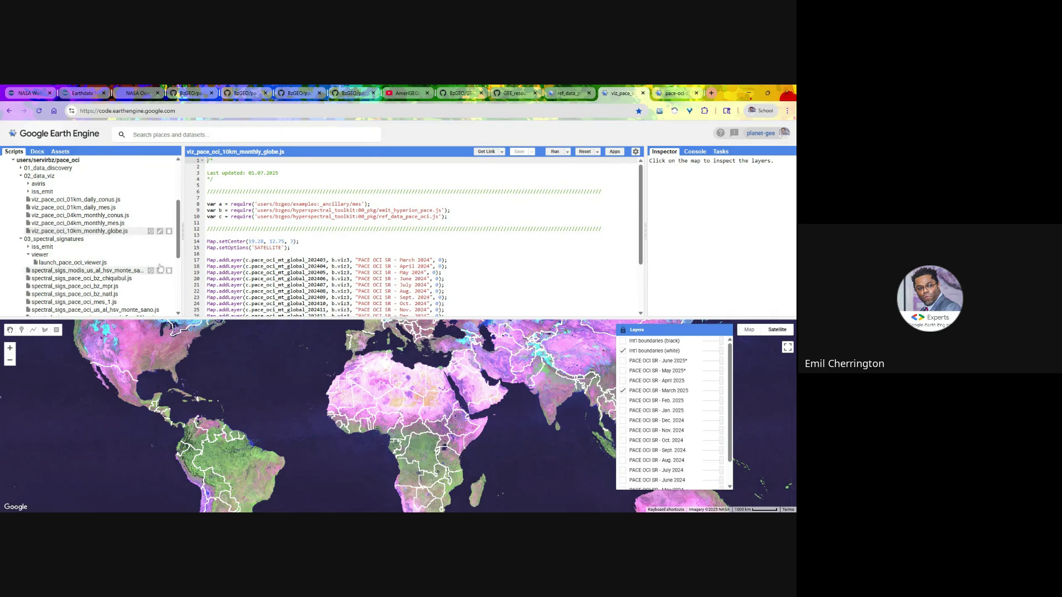
- View the 03_spectral_signatures scripts, switch to the PACE OCI Hyperspectral Data Explorer app, and inspect its spectral signatures and available image dates
drag(180, 213, 187, 241)
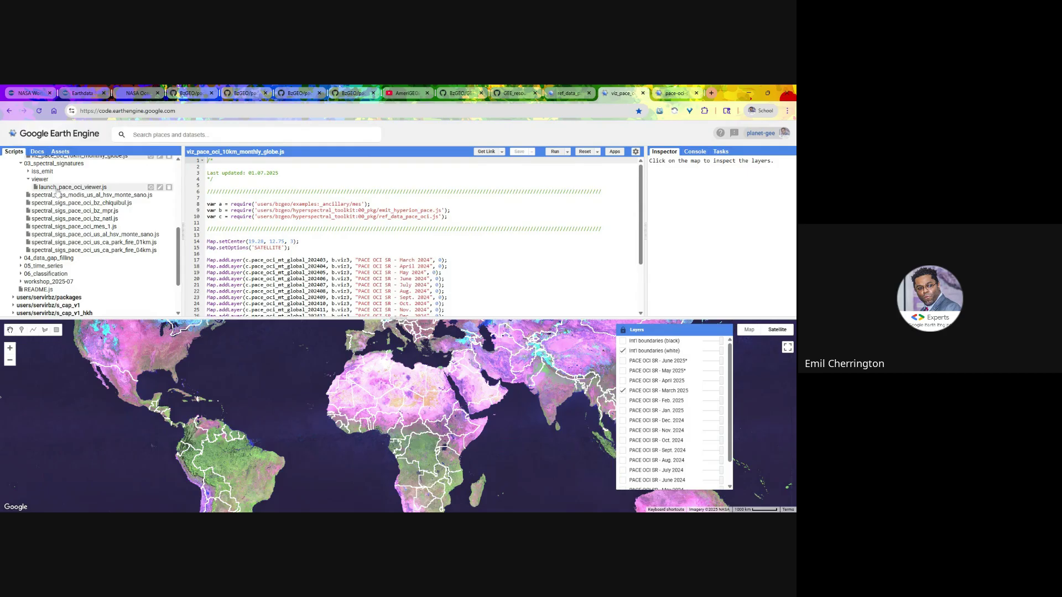
click(700, 90)
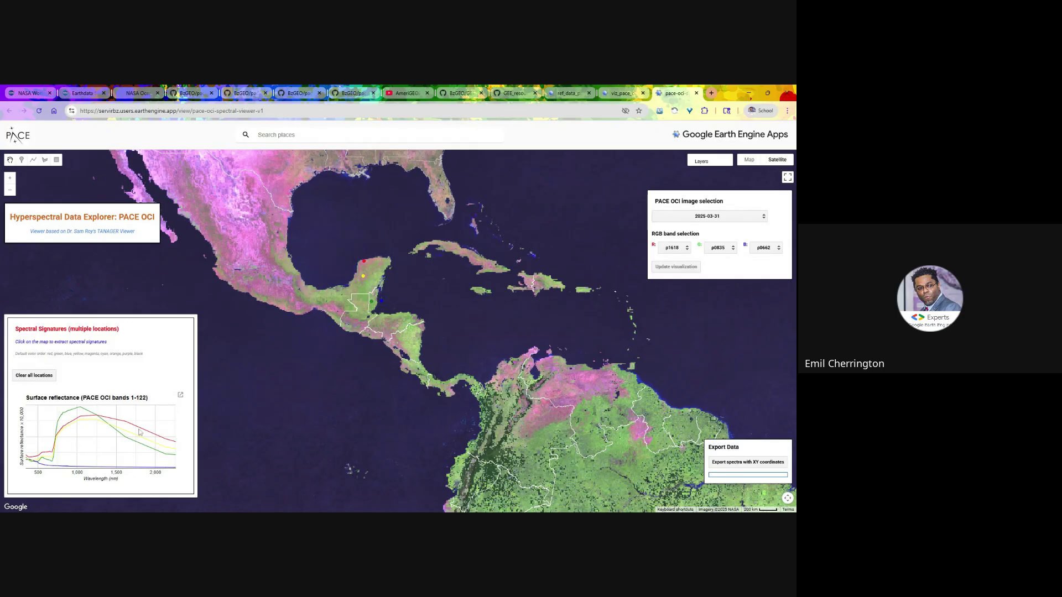
mouse_move(175, 440)
click(696, 220)
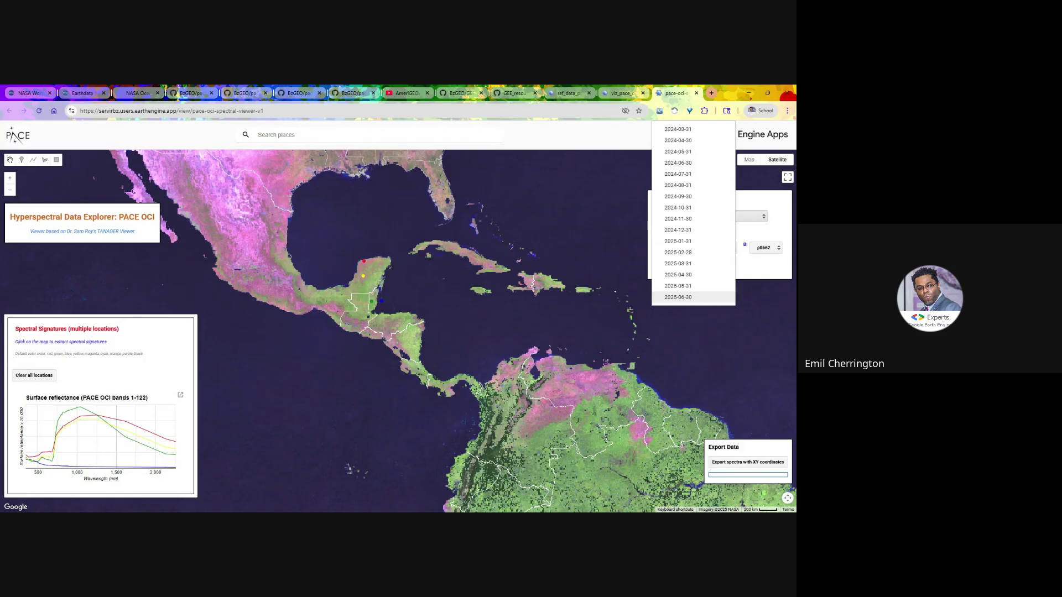
- Back in the Code Editor, collapse 03_spectral_signatures and view the scripts in the data gap filling, time series, classification and workshop_2025-07 folders
click(619, 93)
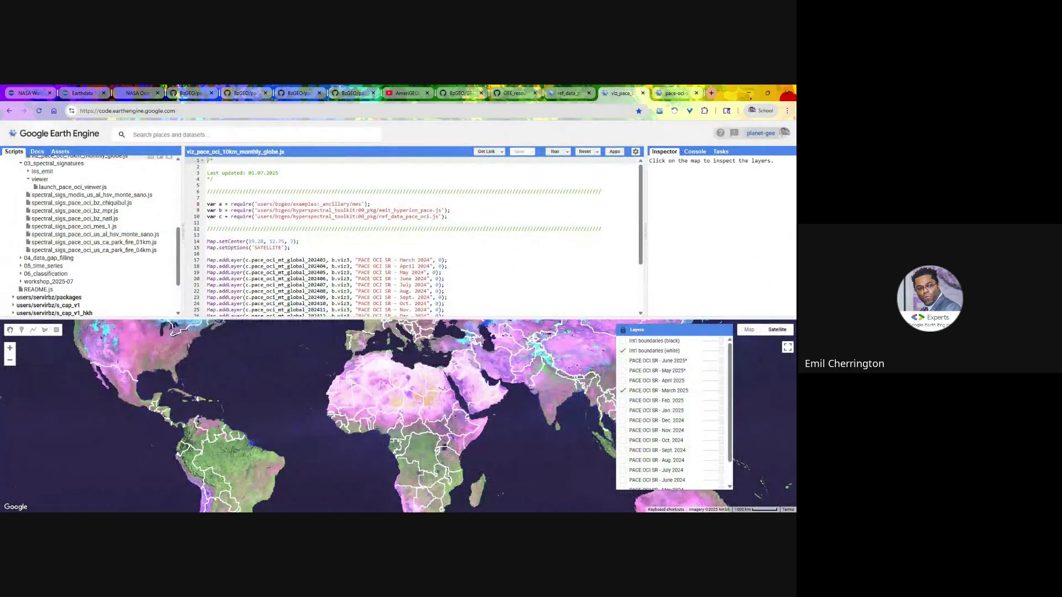
click(61, 164)
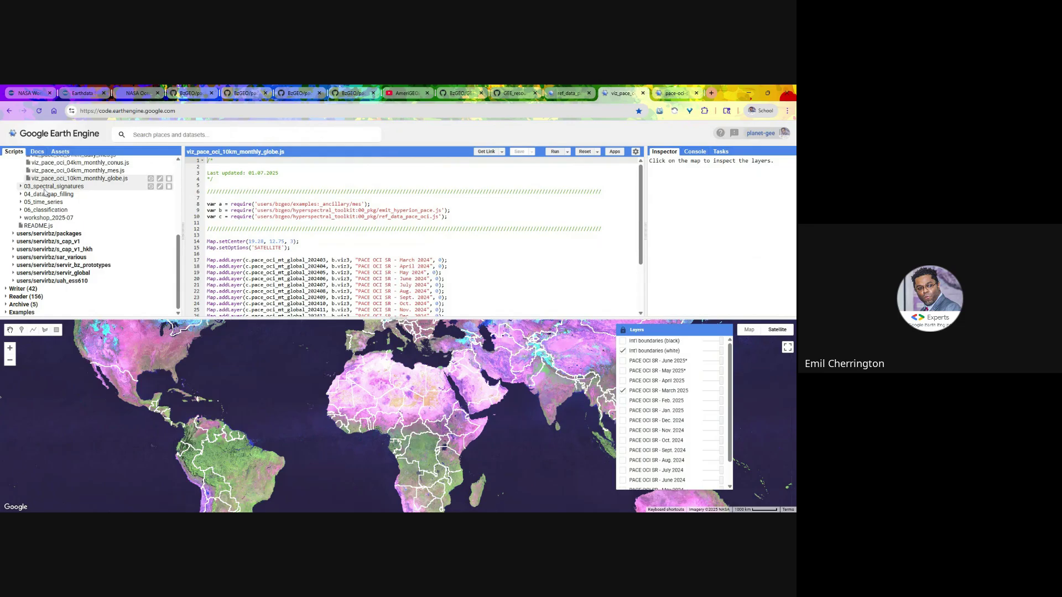
click(40, 194)
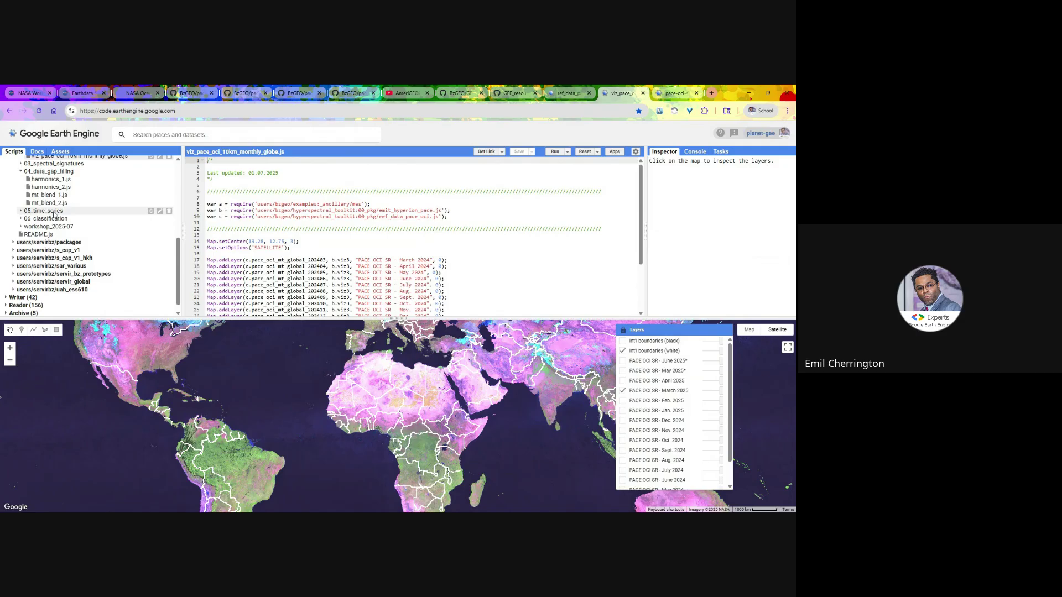
click(53, 212)
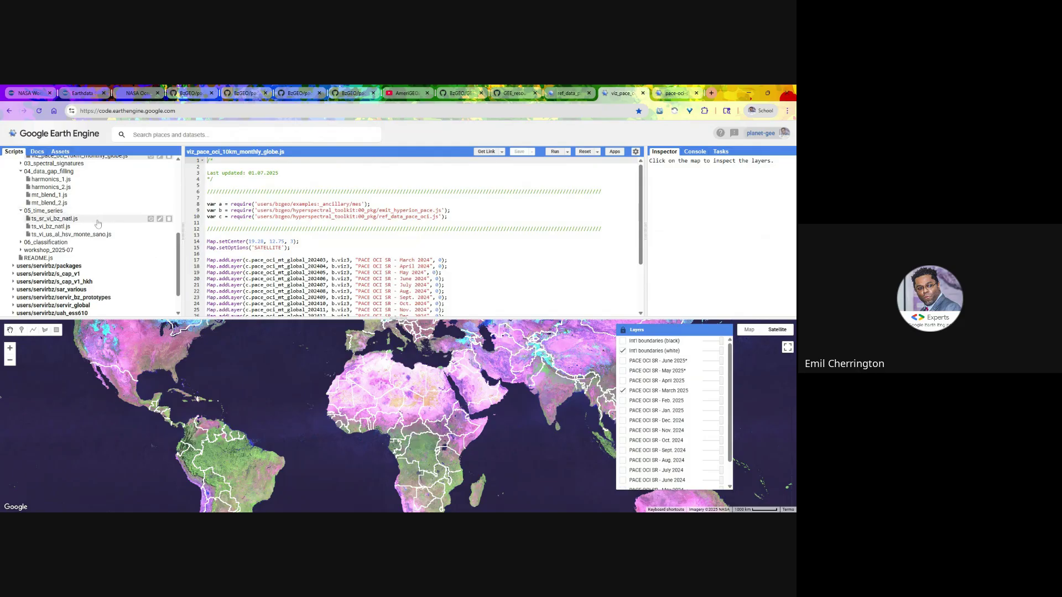
click(62, 244)
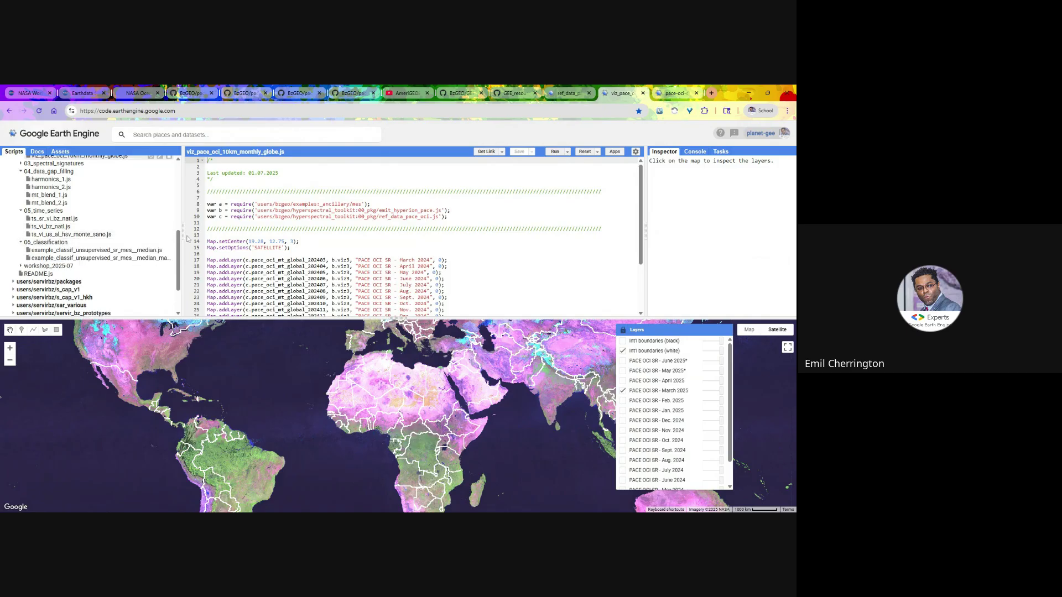
drag(185, 241, 198, 241)
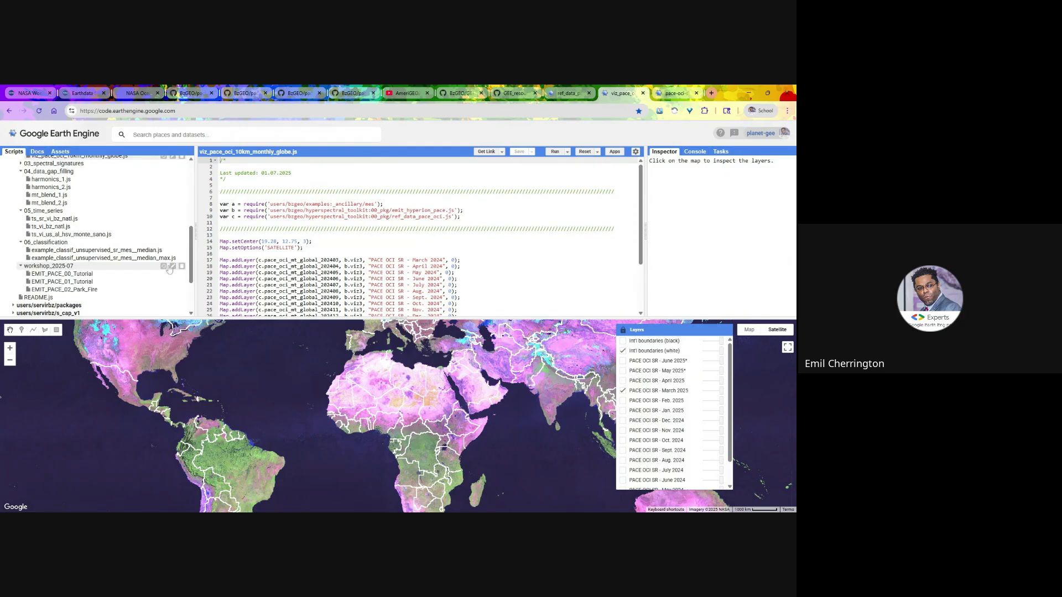
click(66, 266)
scroll(60, 263, down, 1)
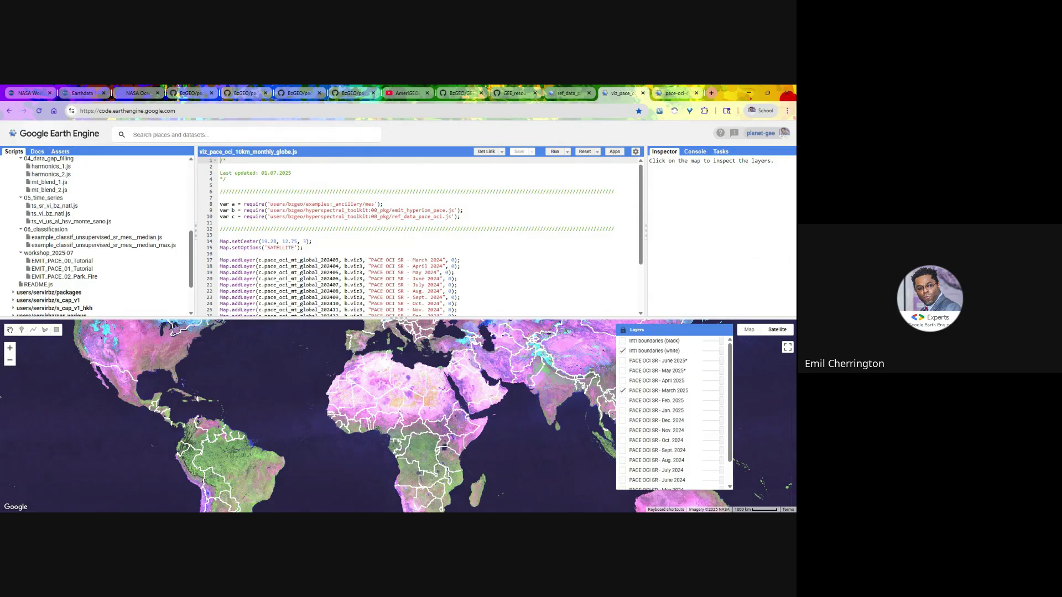
- Return to the pace_oci_toolkit README on GitHub and review its Summary, Functions and Add this repo to Google Earth Engine sections
click(299, 92)
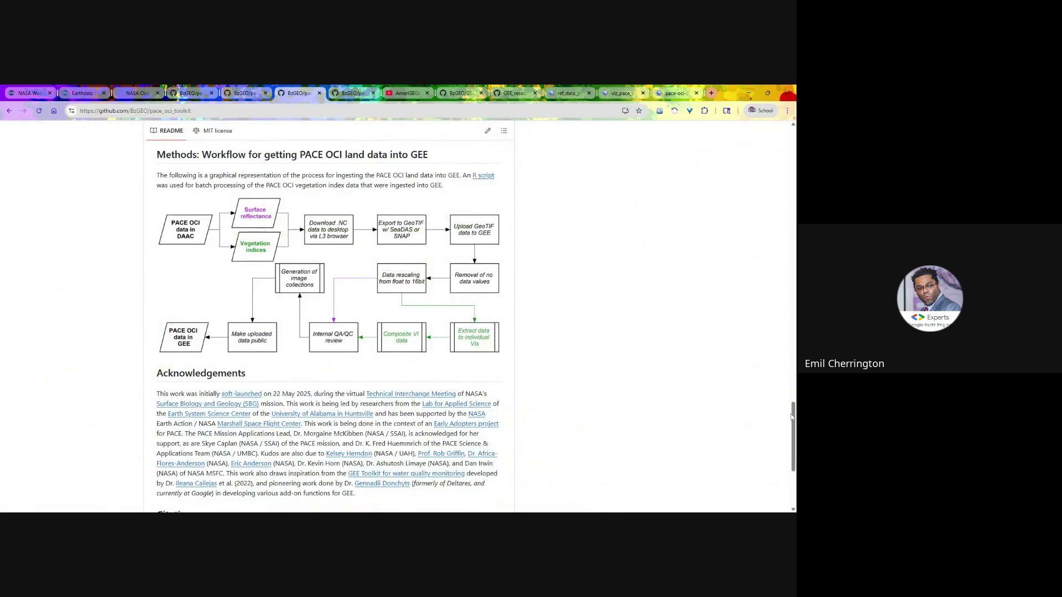
drag(792, 417, 793, 191)
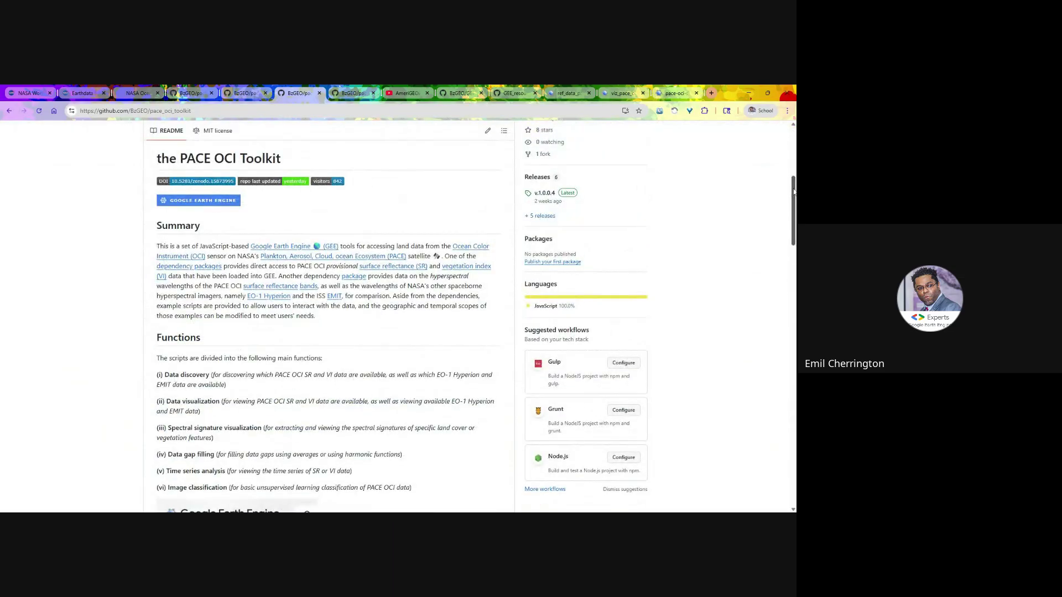
scroll(387, 318, down, 3)
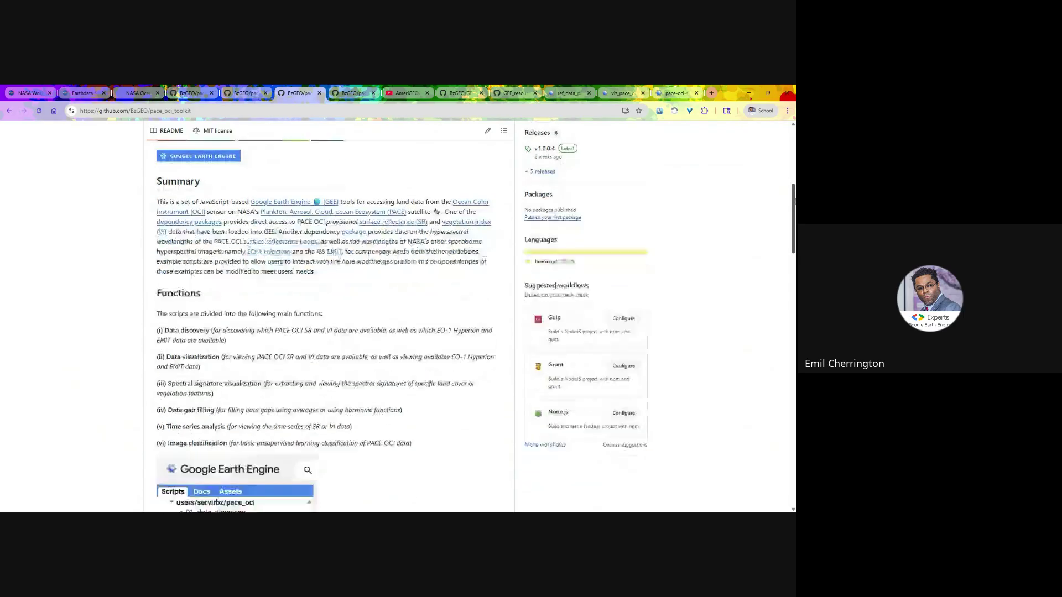
scroll(387, 318, up, 1)
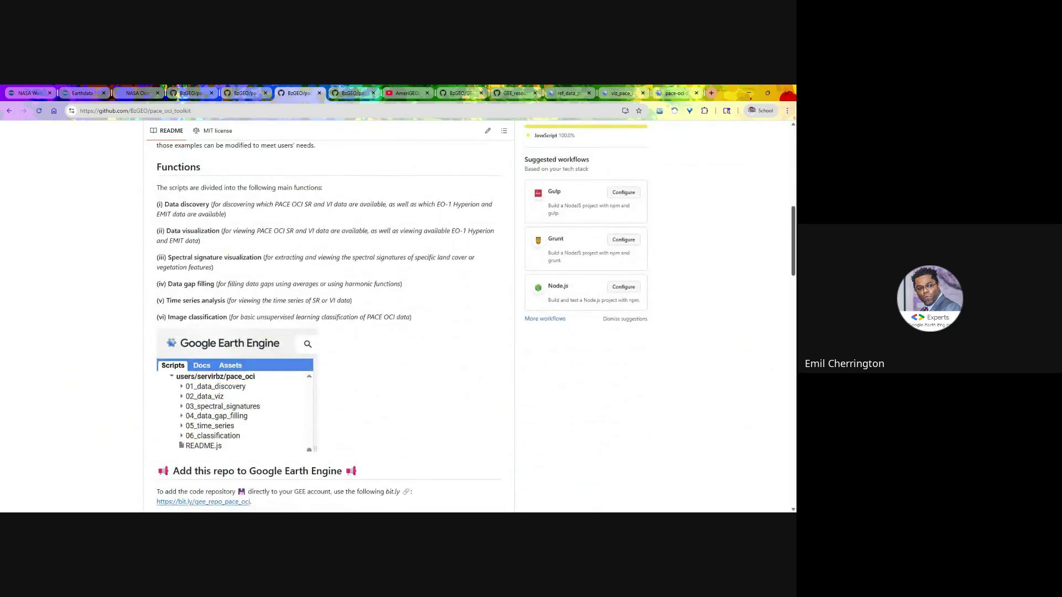